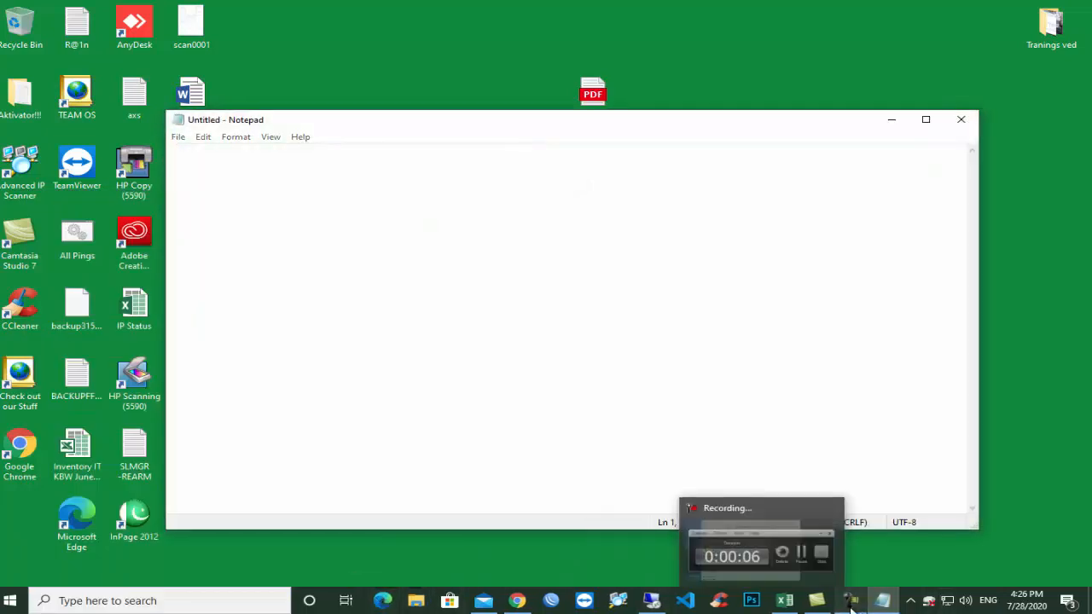
Write the greeting "Hi Every One" on the first line of the empty note.
type("Hi")
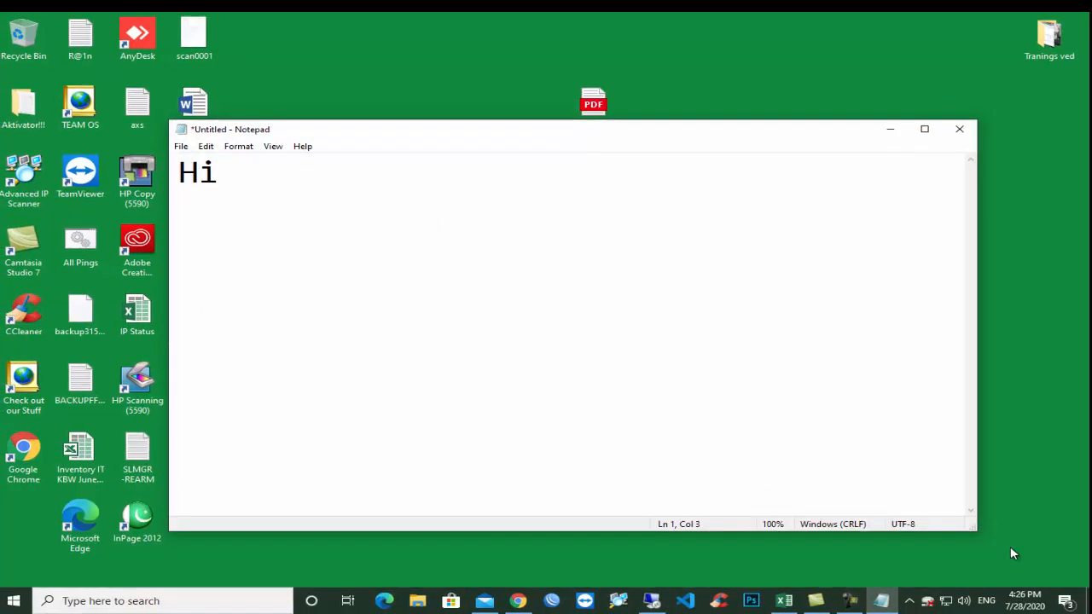
type(" Ever")
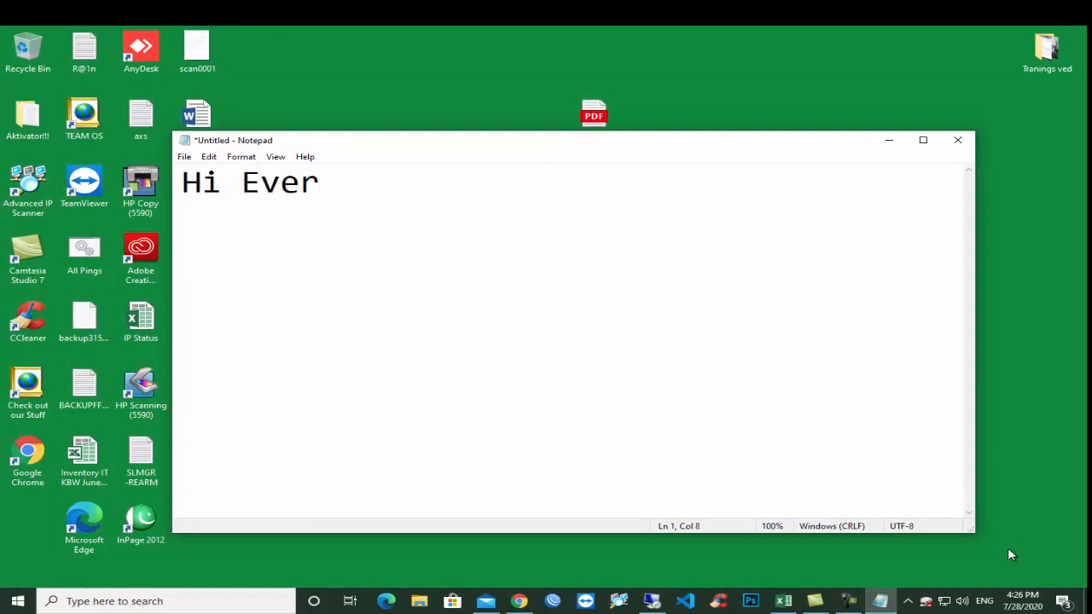
type("y One")
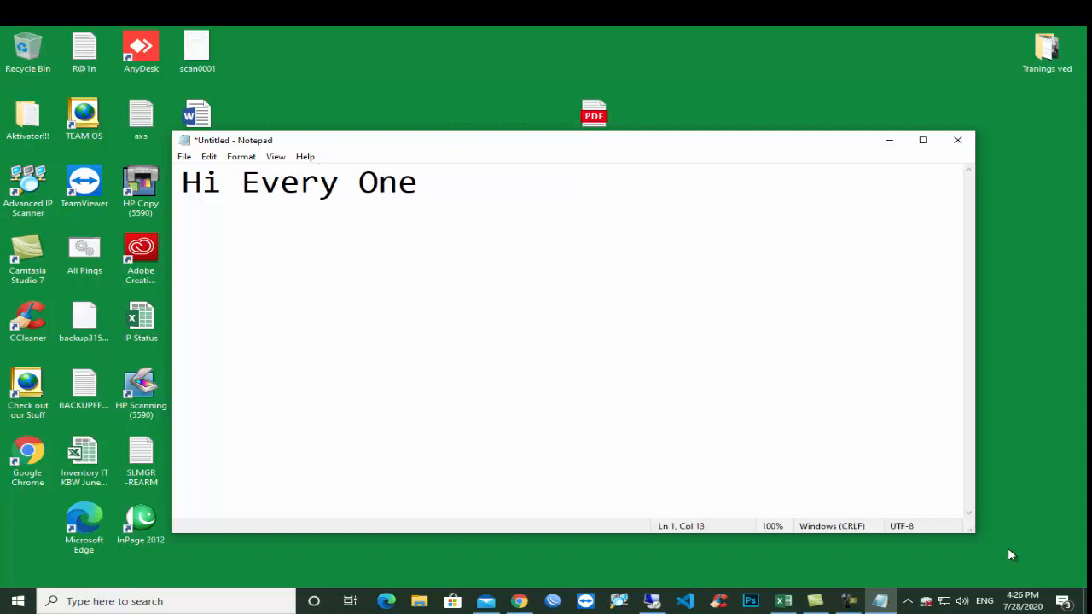
mouse_move(850, 601)
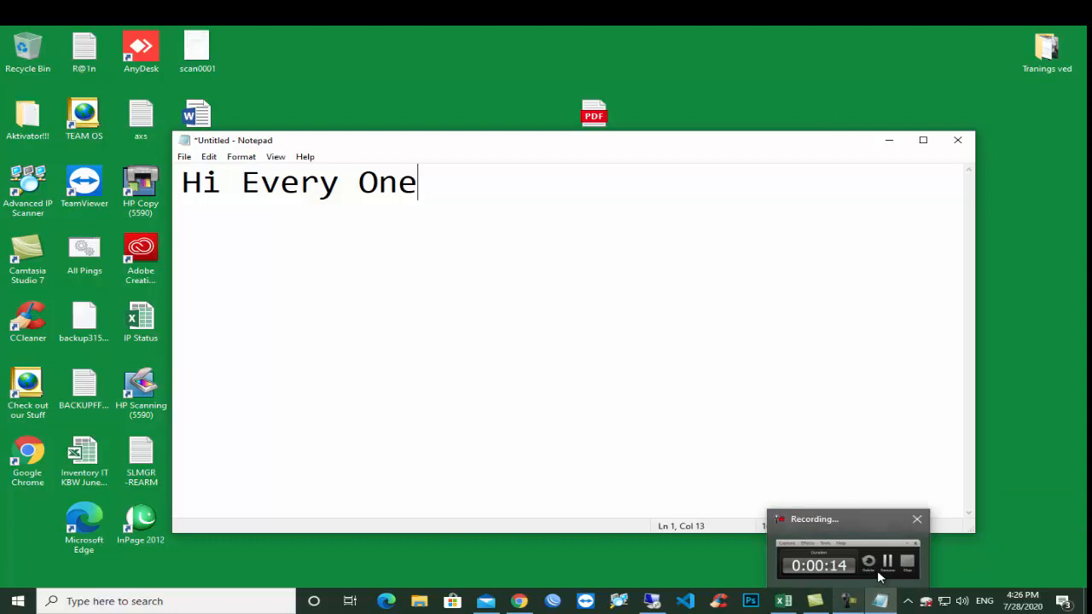
left_click(887, 572)
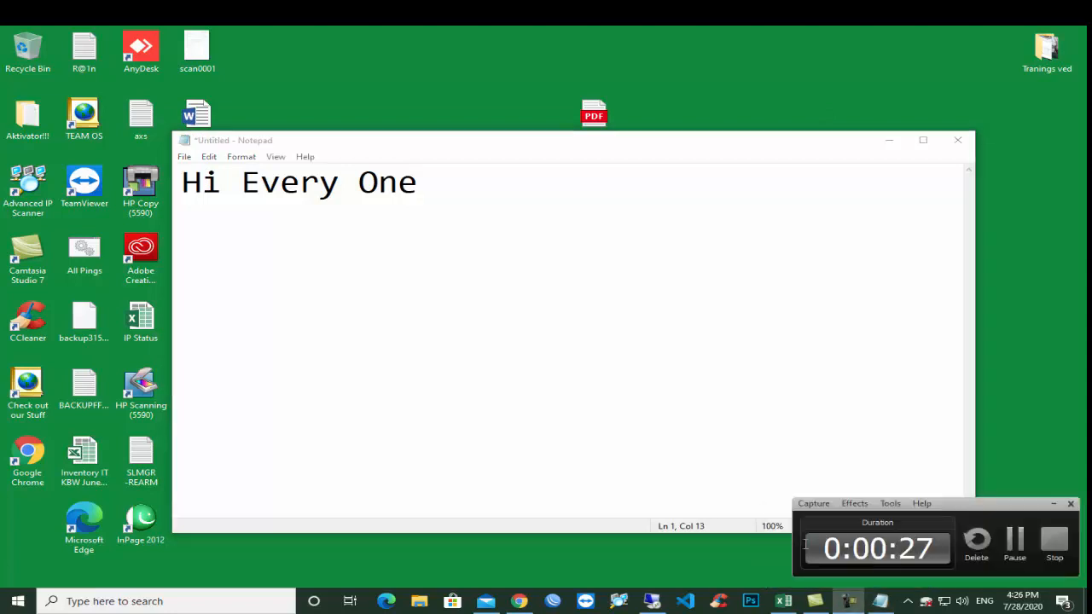
Leave a blank line below the greeting and start a paragraph reading "Today I am showing".
left_click(439, 194)
key("Return")
key("Return")
type("T")
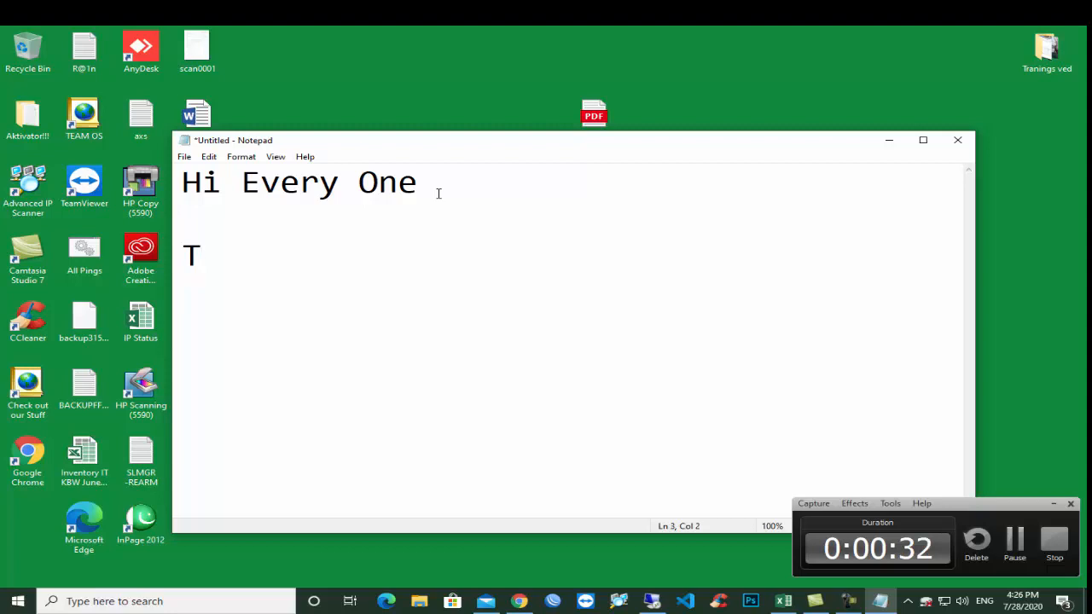
type("od")
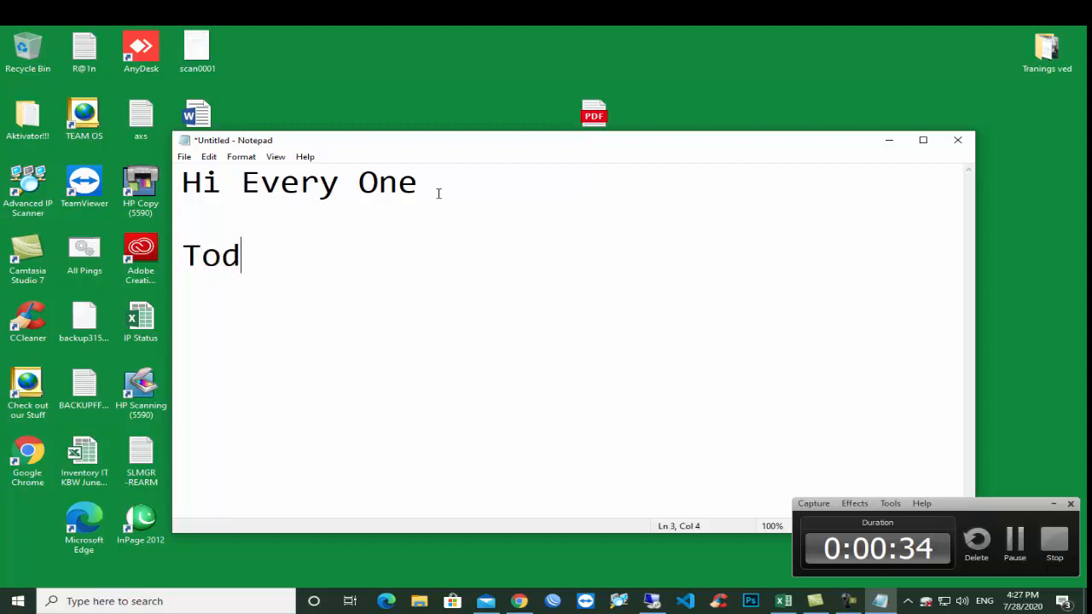
type("ay I AM")
key("BackSpace")
key("BackSpace")
type("am ")
type("howing")
key("BackSpace")
key("BackSpace")
key("BackSpace")
key("BackSpace")
key("BackSpace")
key("BackSpace")
key("BackSpace")
type("showing ")
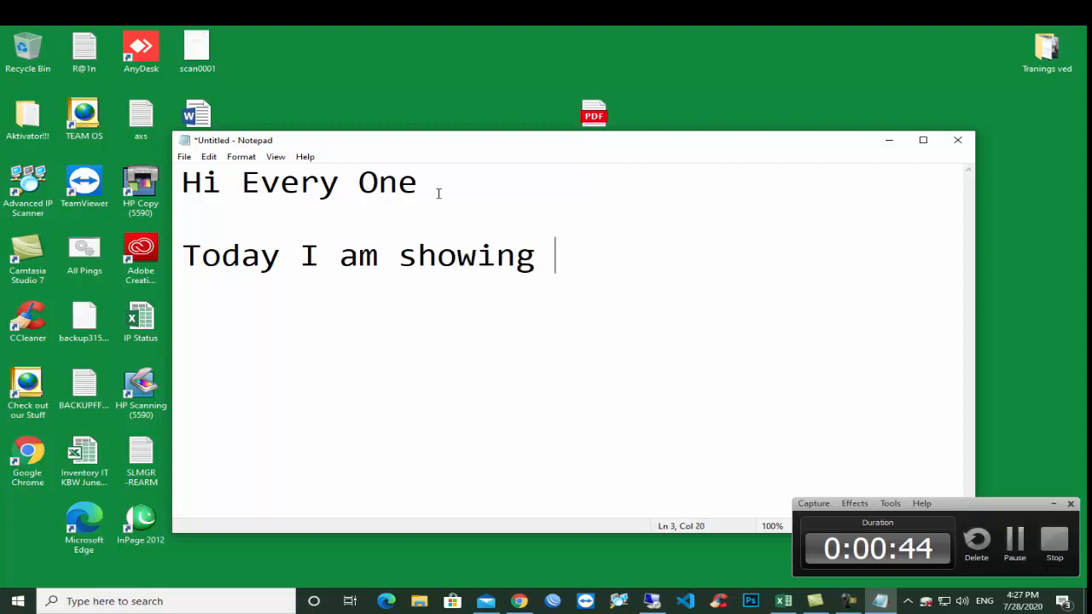
Complete the introduction sentence with "you that How to create bootable USB from 3rd Party software.".
type("you that")
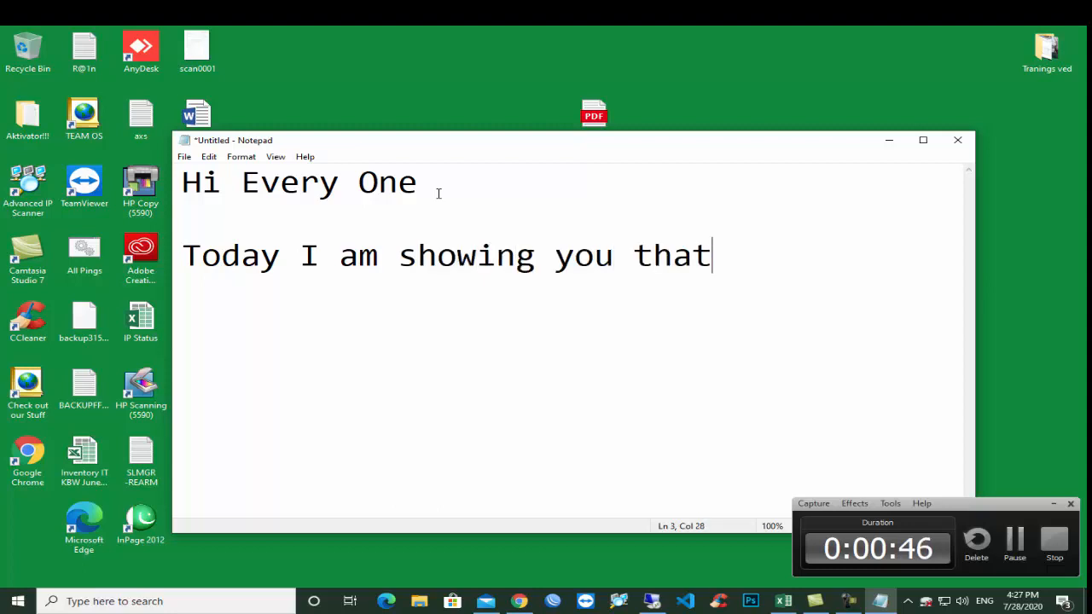
type(" How to create bootable USB")
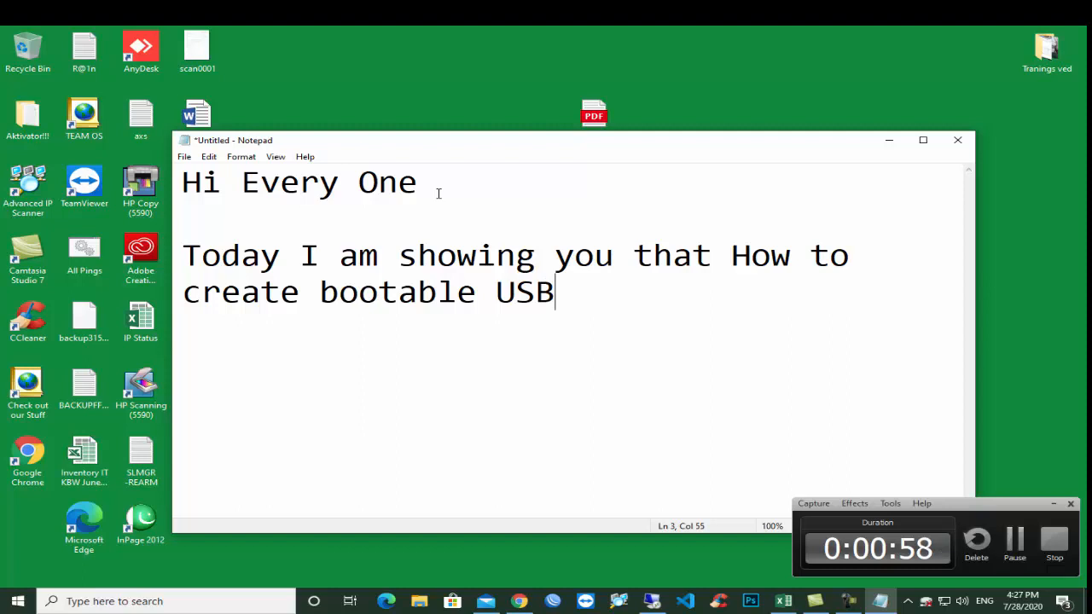
type(" FRO")
key("BackSpace")
key("BackSpace")
key("BackSpace")
type("d")
key("BackSpace")
type("fro ")
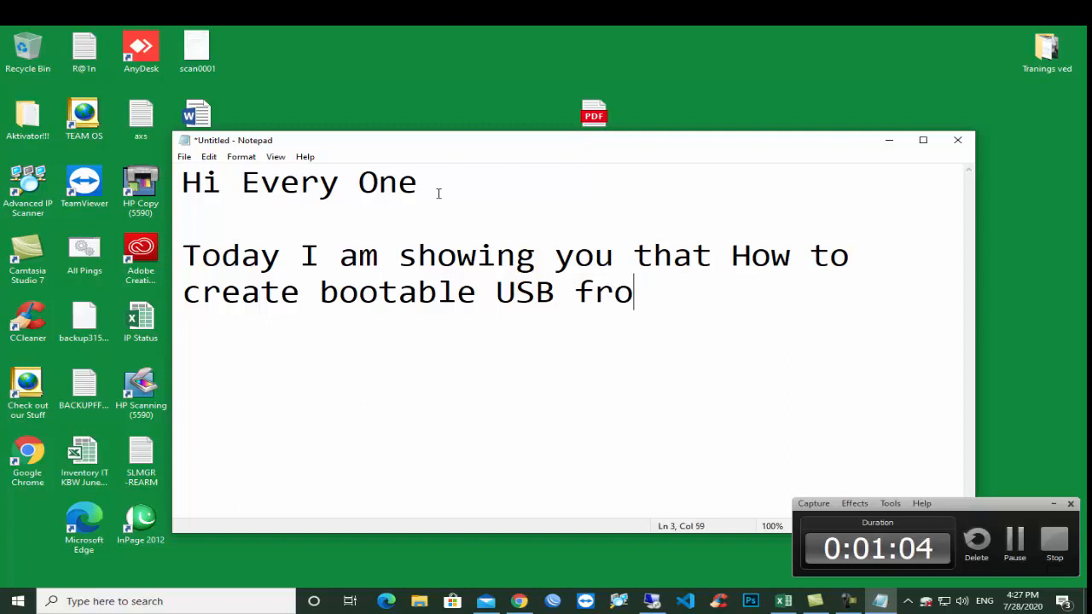
type("m3rg")
key("BackSpace")
type("d Party sof")
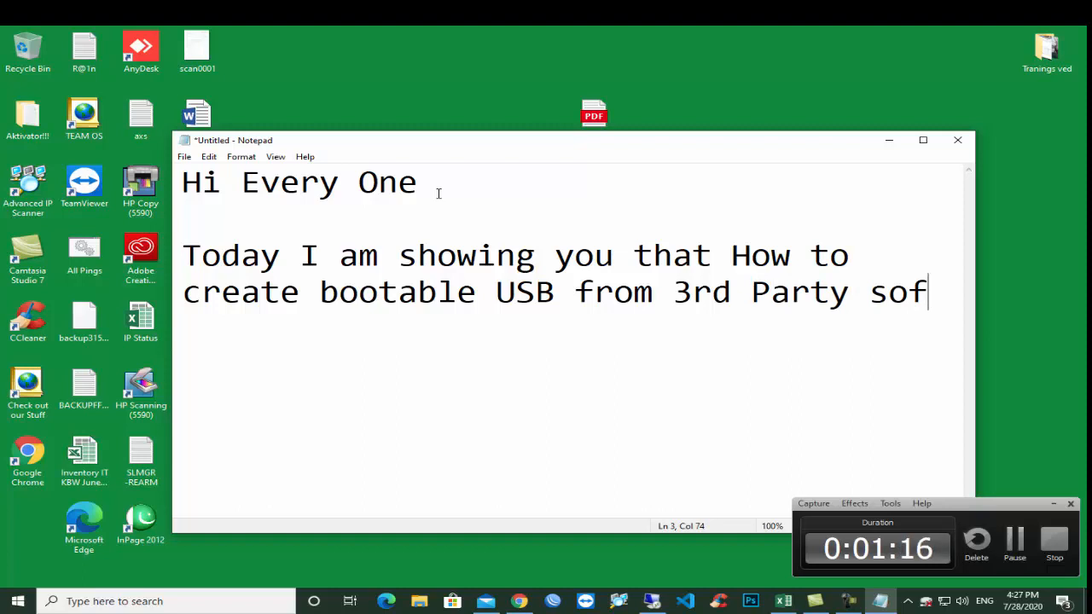
type("tw")
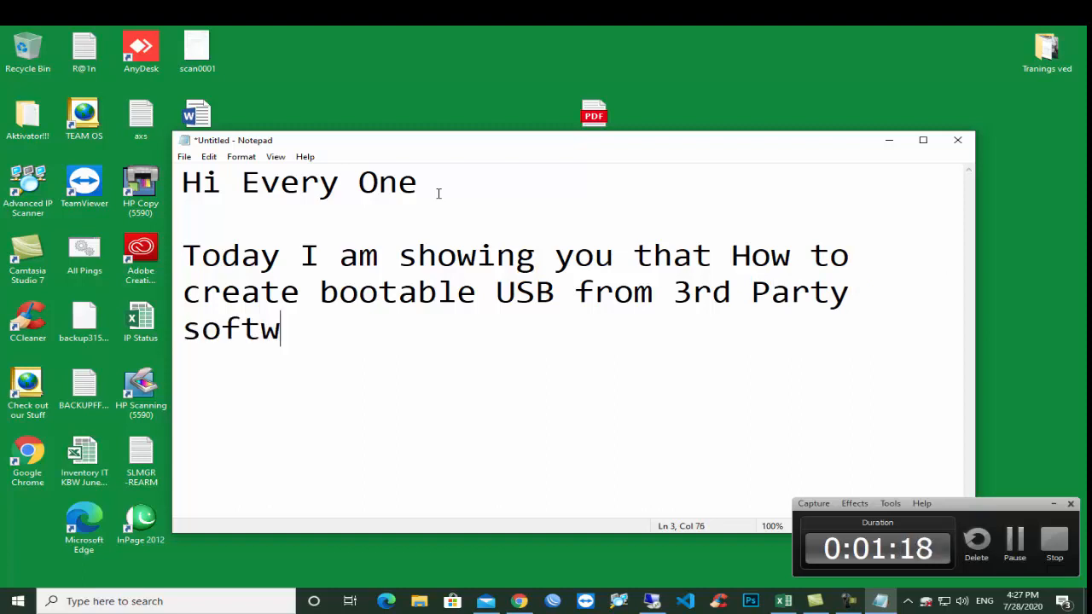
type("are.")
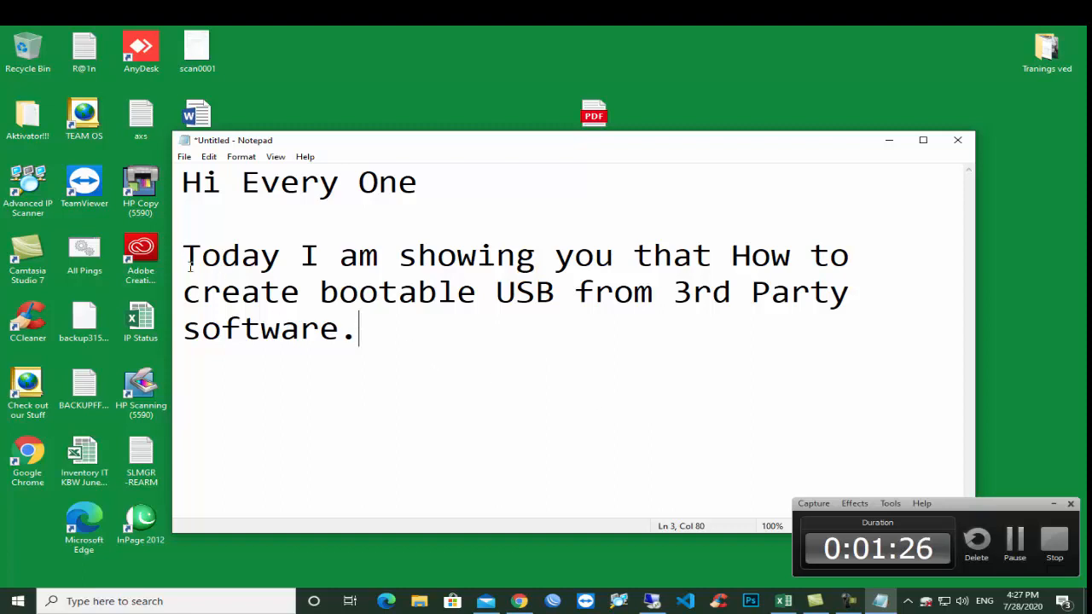
Highlight the introduction sentence, the "So lets start" line and the PowerISO installation item in turn to read them.
left_click_drag(183, 255, 380, 335)
left_click(371, 336)
left_click(1014, 544)
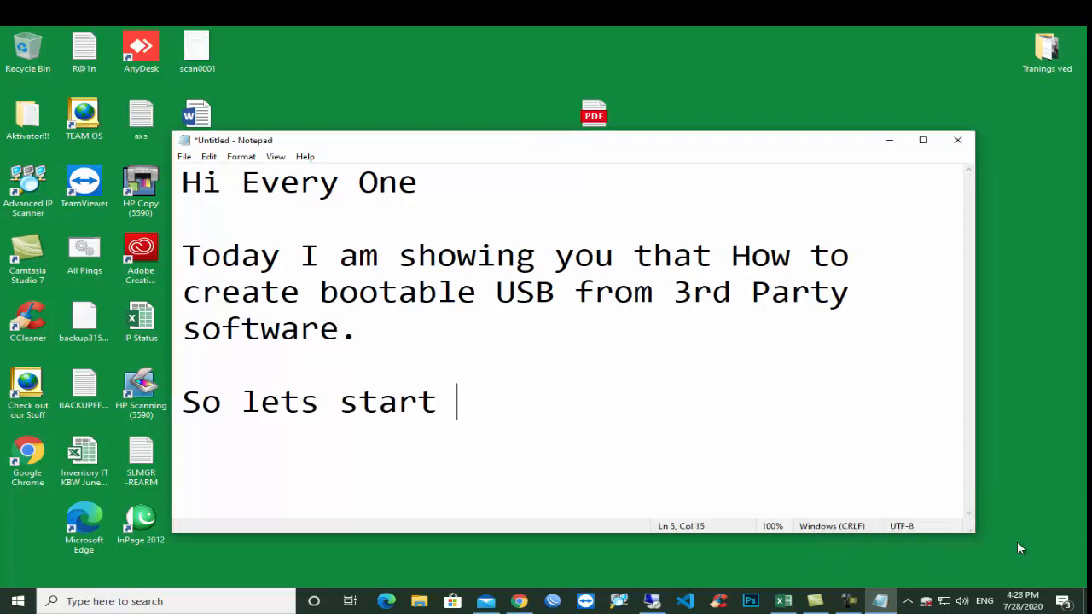
left_click_drag(202, 402, 437, 402)
left_click_drag(182, 402, 436, 403)
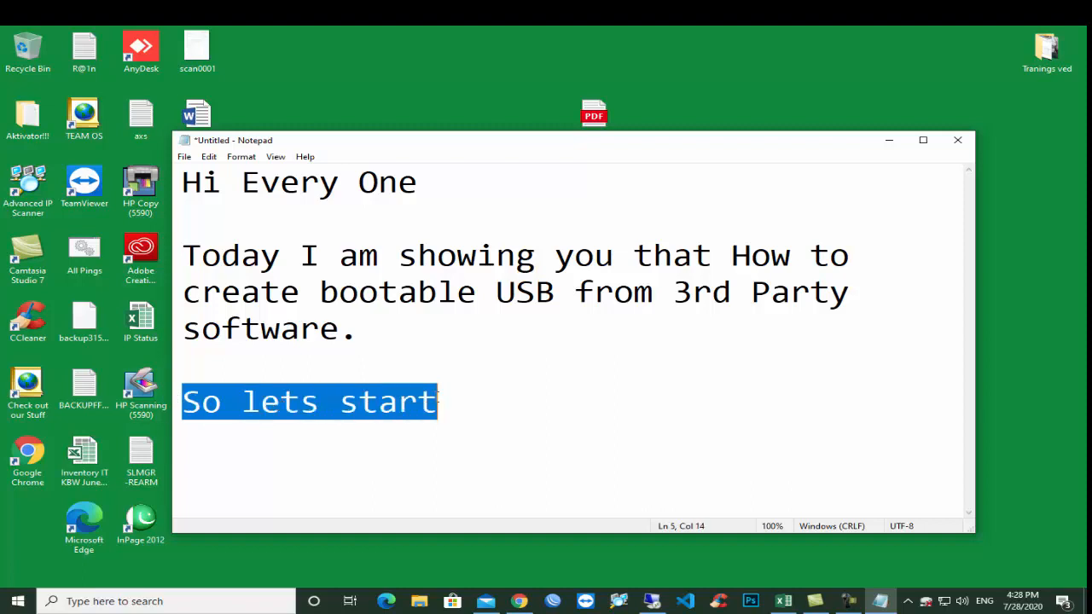
left_click(439, 397)
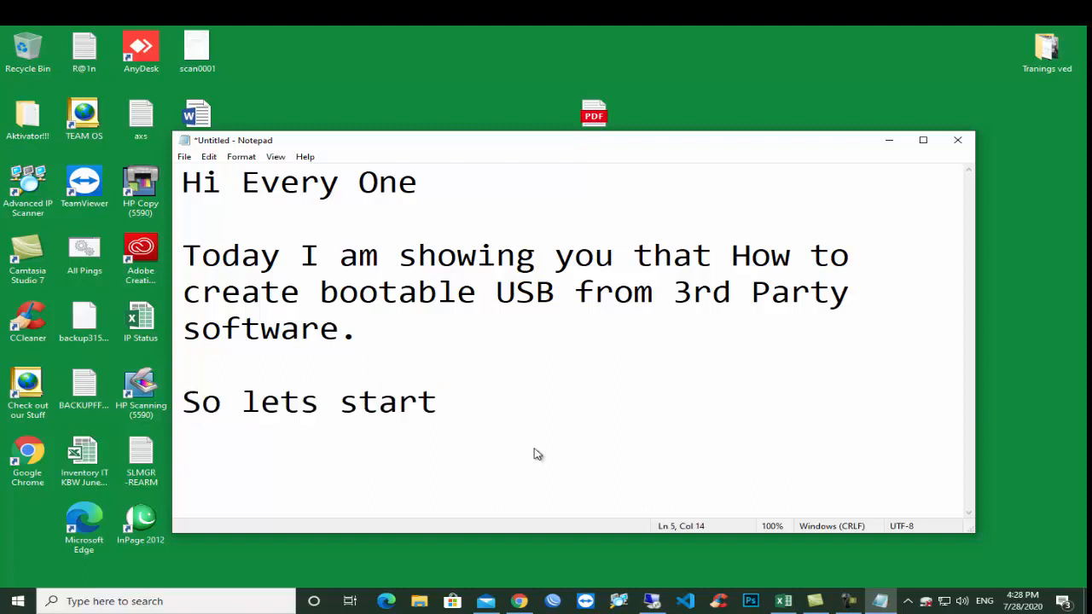
left_click(846, 600)
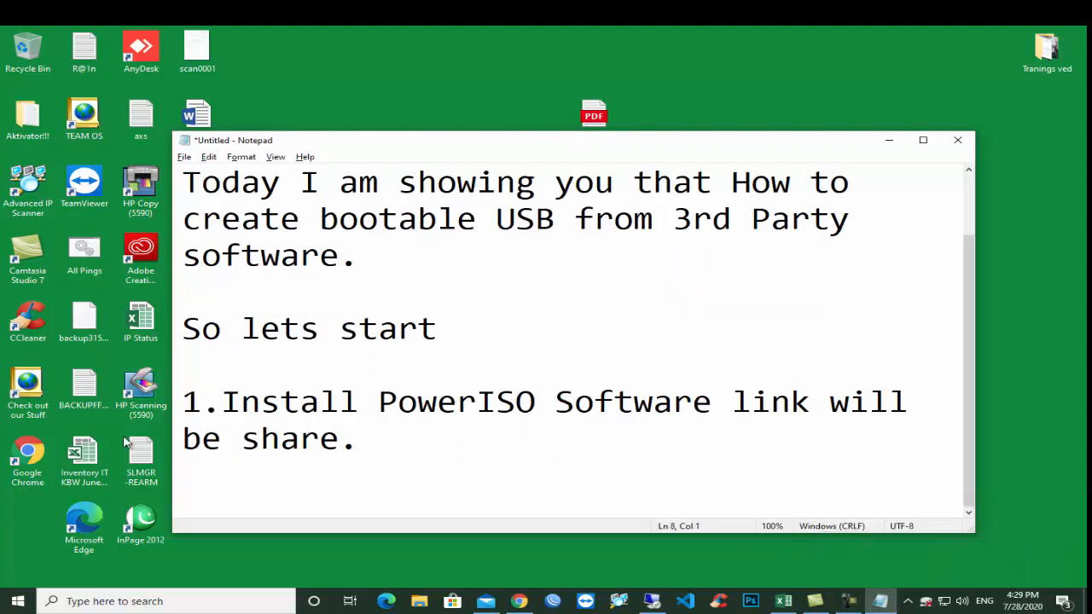
left_click_drag(224, 401, 349, 445)
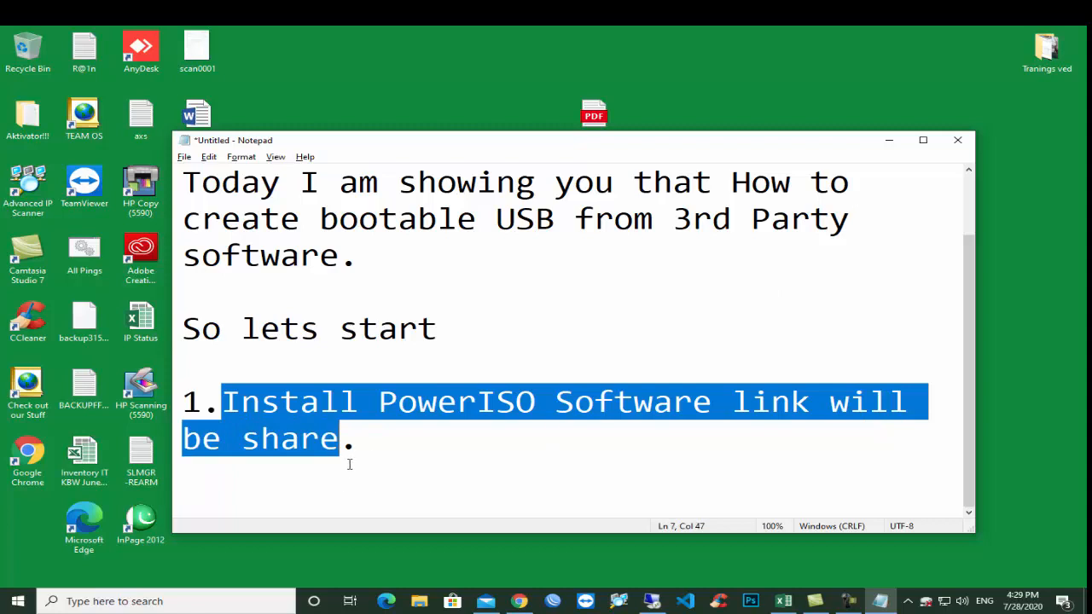
mouse_move(846, 597)
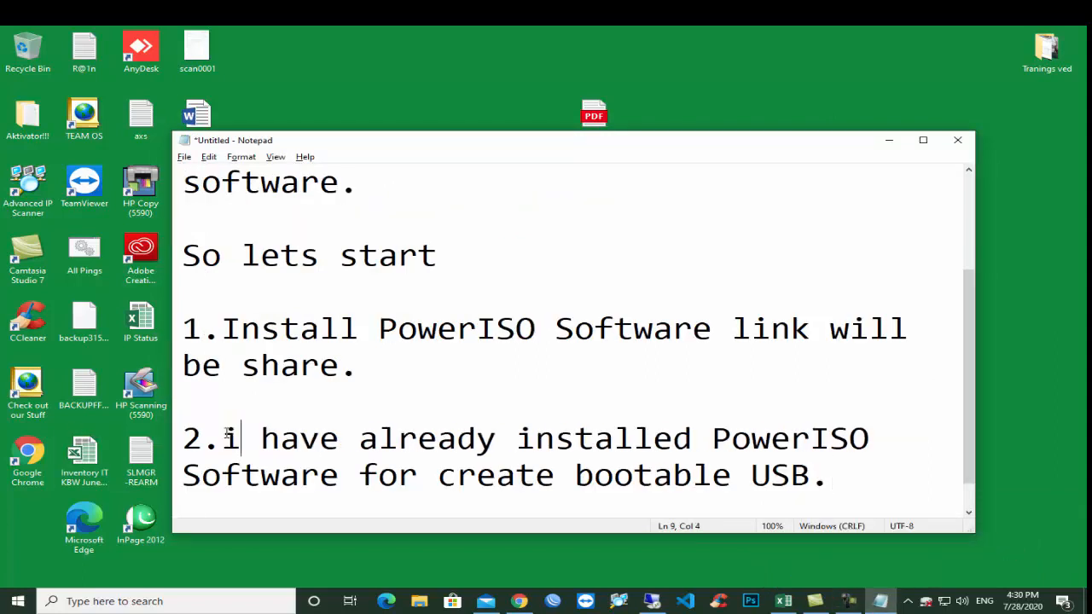
Capitalise the "I" that begins item 2 and add a line numbered "3." below it, separated by a blank line.
key("BackSpace")
type("I")
key("Return")
type("3.")
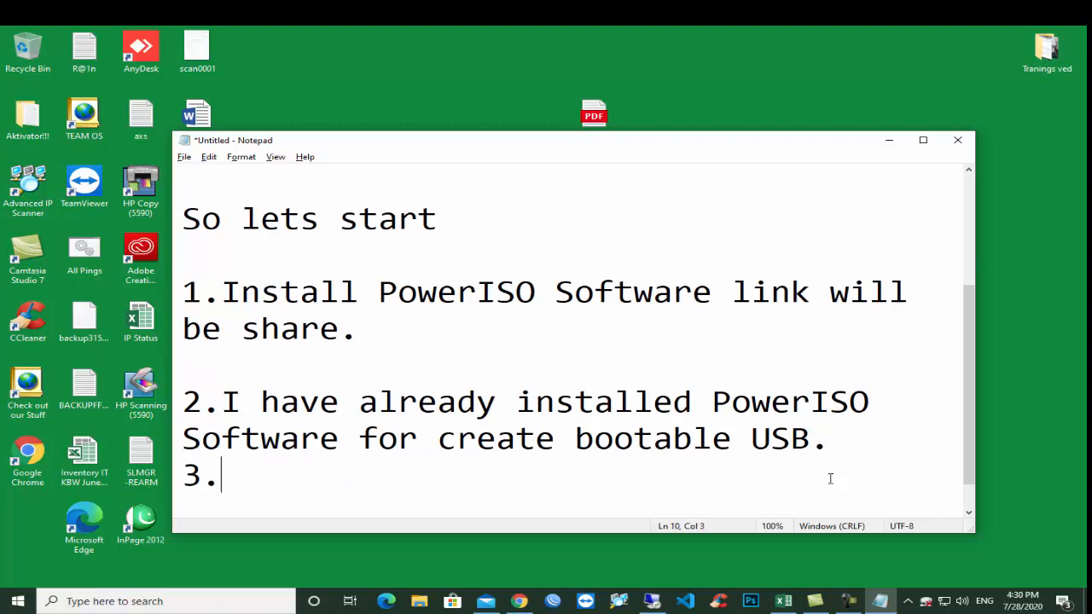
key("Left")
key("Left")
key("Return")
key("Right")
Write "Put USB to USB Port." as the text of item 3.
type("pu")
key("BackSpace")
key("BackSpace")
type("Put")
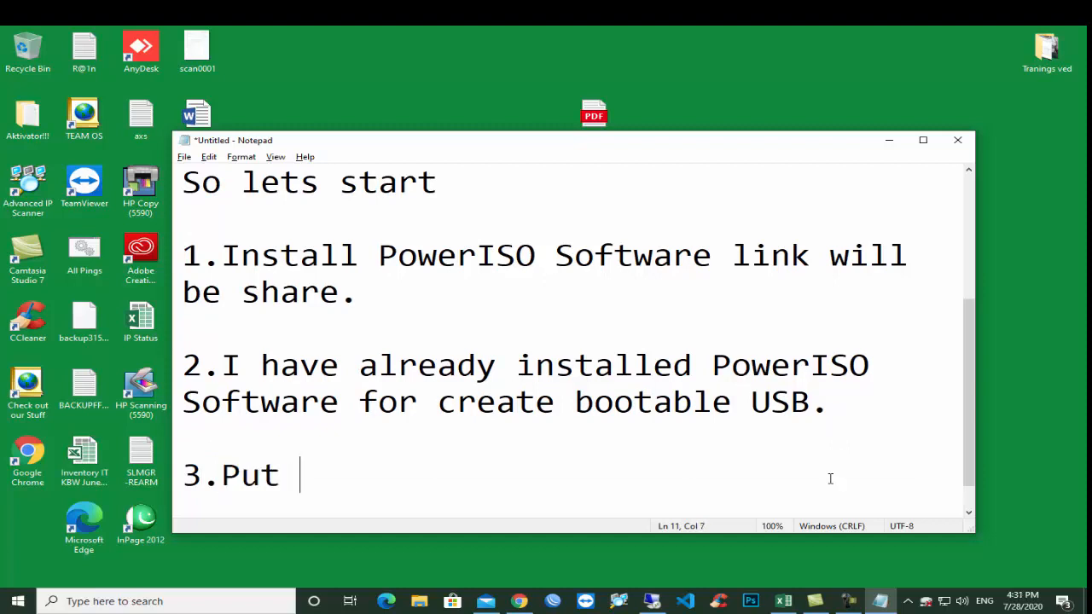
type(" UPS")
key("BackSpace")
key("BackSpace")
type("SB ")
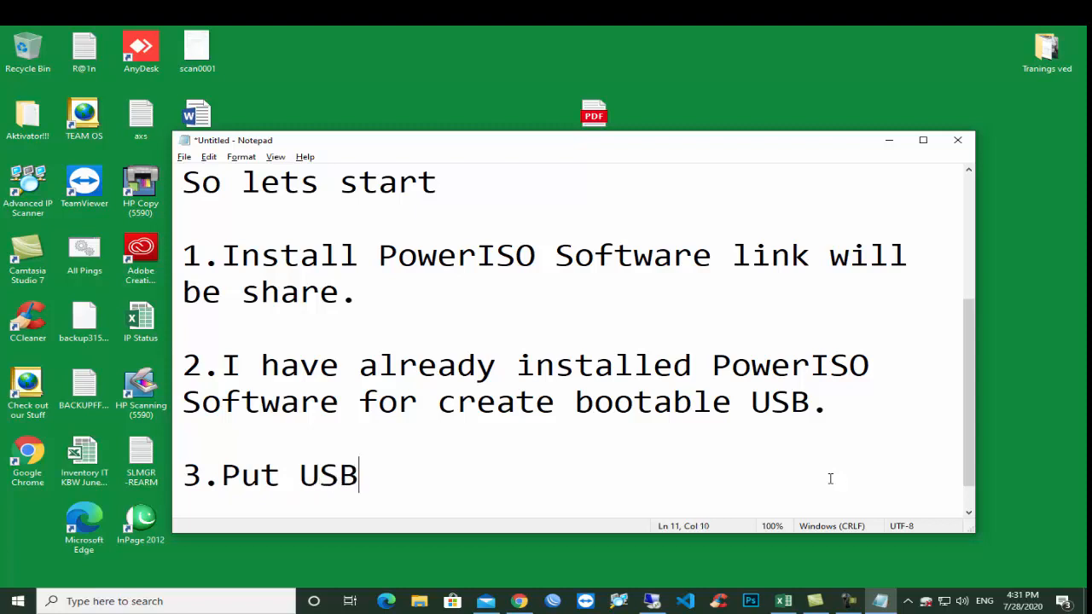
type("to USB Port")
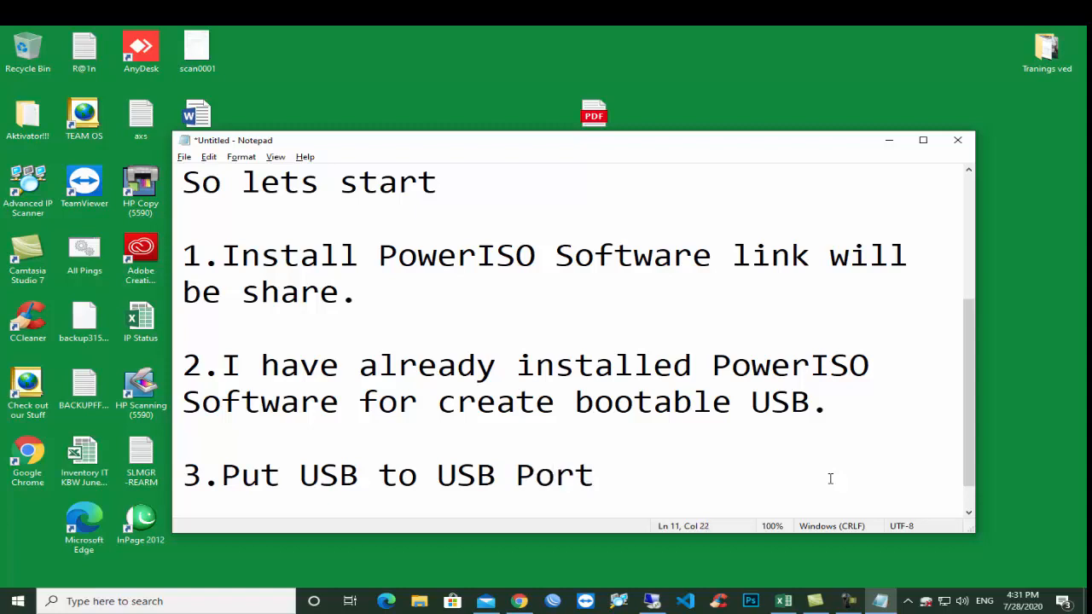
type(".")
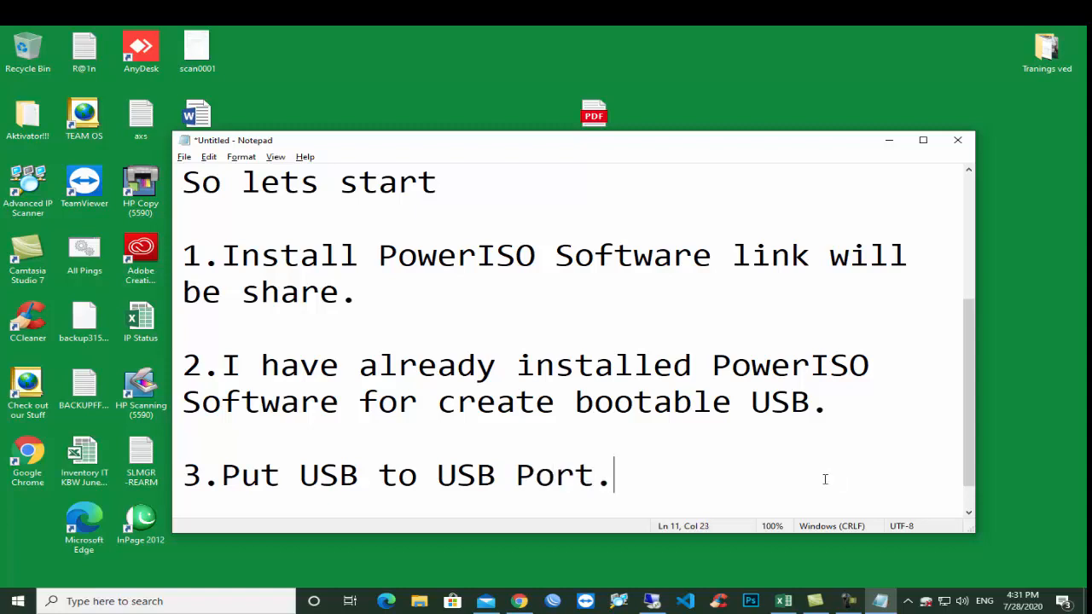
left_click(847, 601)
left_click(1014, 553)
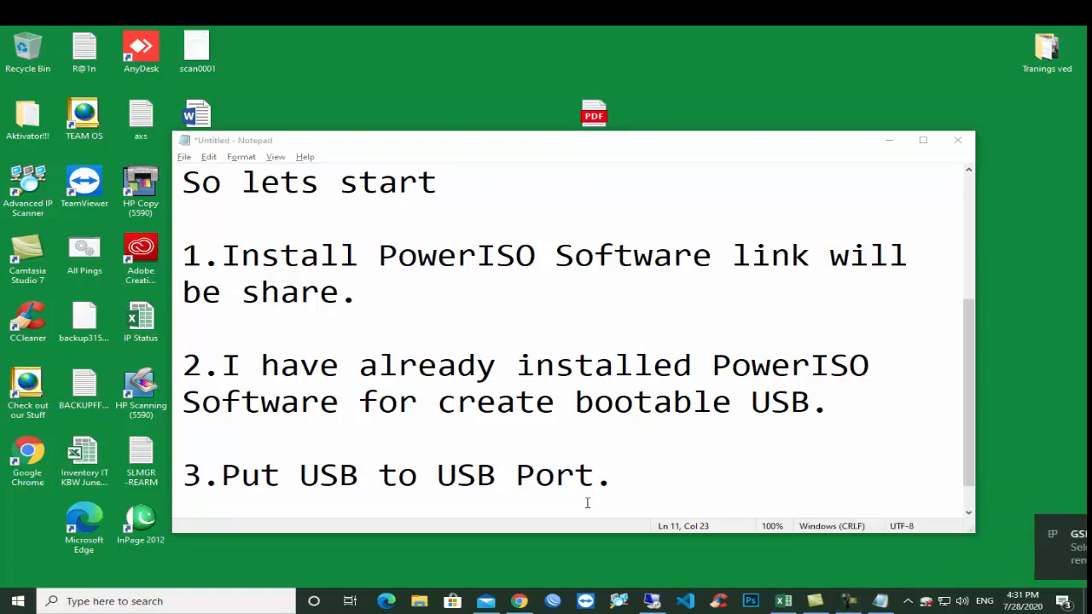
Switch to File Explorer, show This PC and select the USB drive GSP1RMCPRXF (G:).
left_click(421, 601)
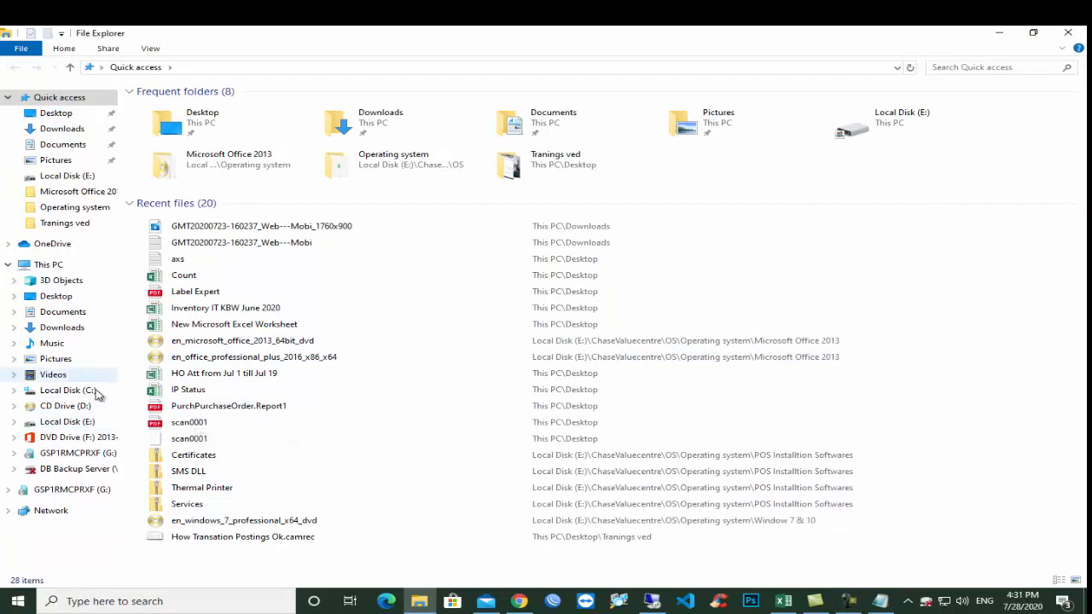
left_click(26, 264)
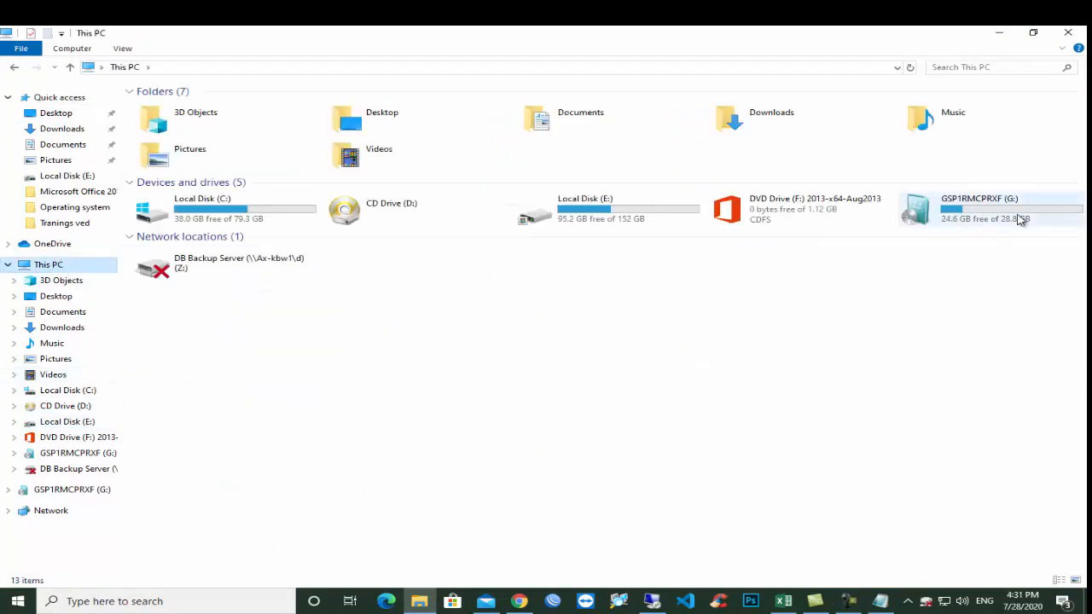
left_click(969, 214)
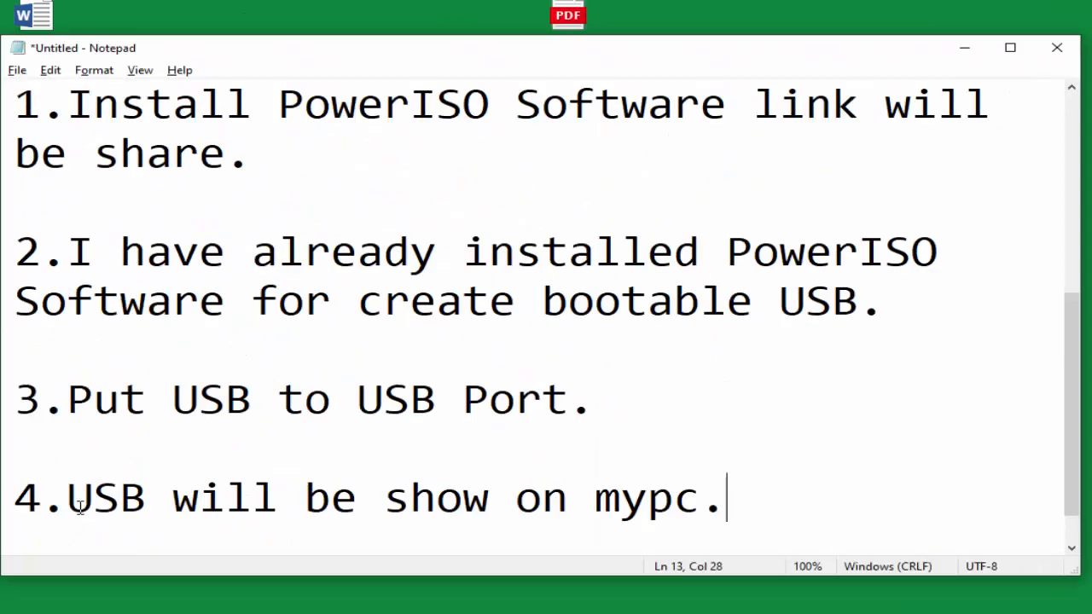
Highlight the Notepad items about the USB showing on mypc and about creating the Windows 10 bootable USB to read them.
left_click_drag(76, 505, 740, 504)
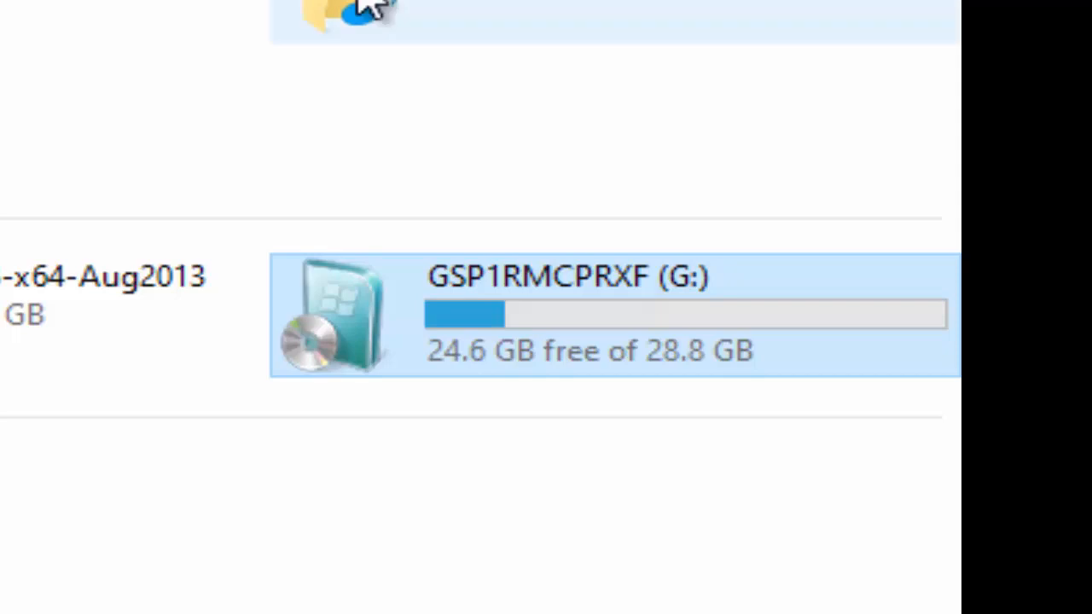
key("alt+Tab")
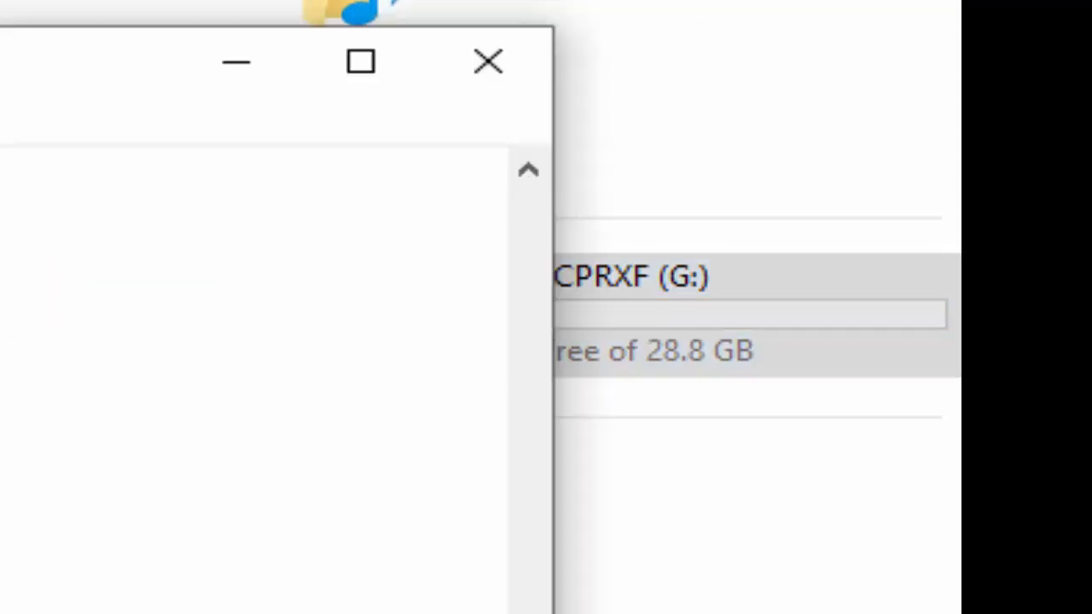
left_click_drag(51, 401, 219, 457)
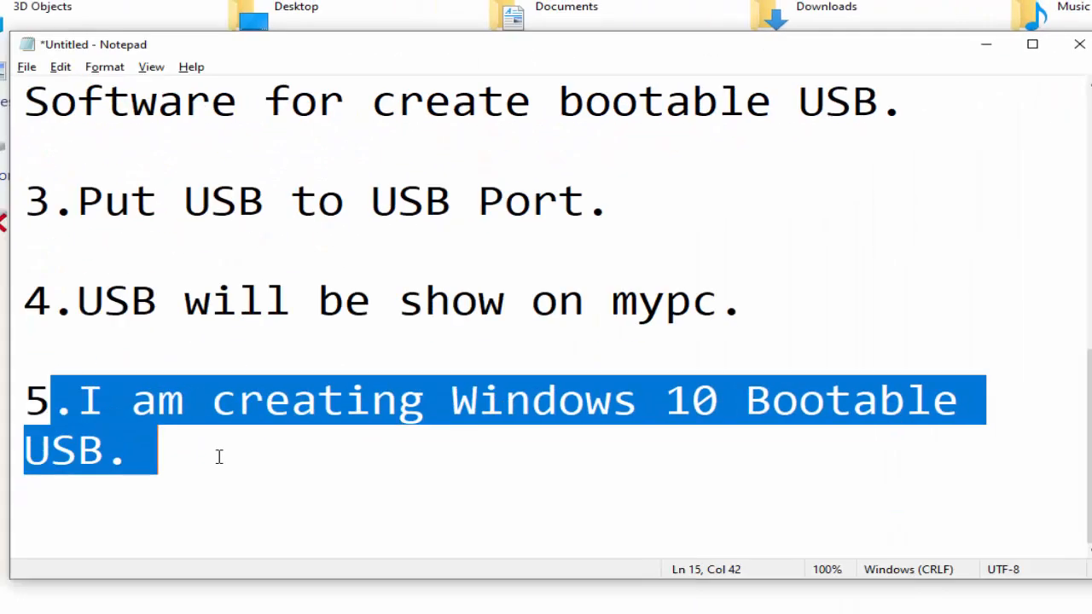
left_click(188, 461)
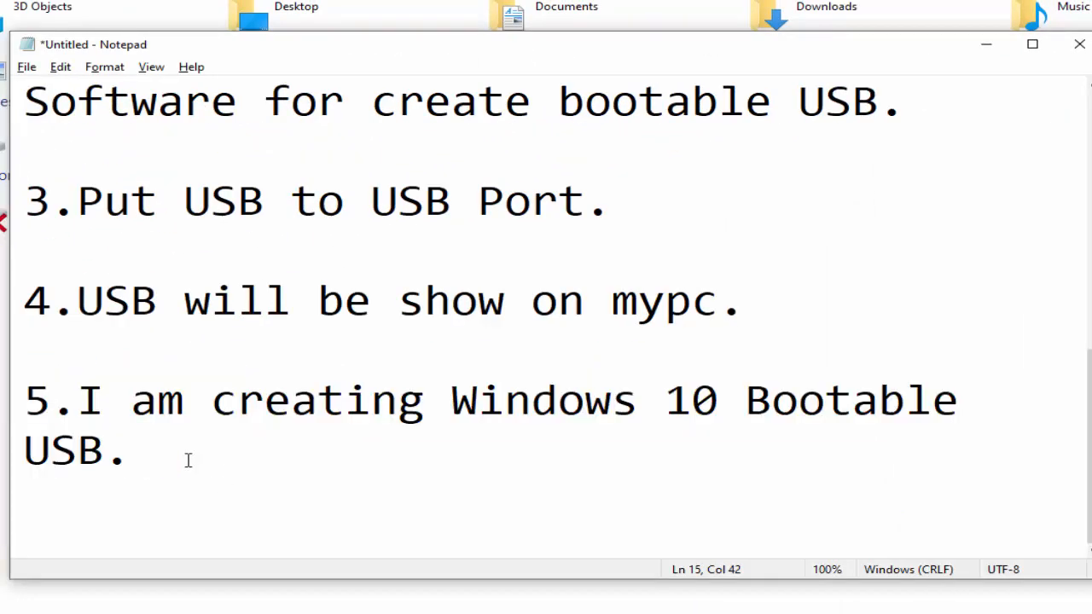
Add a new line numbered "6." directly below item 5.
key("Left")
key("Left")
key("Right")
key("Return")
type("oP")
key("BackSpace")
key("BackSpace")
type("6.")
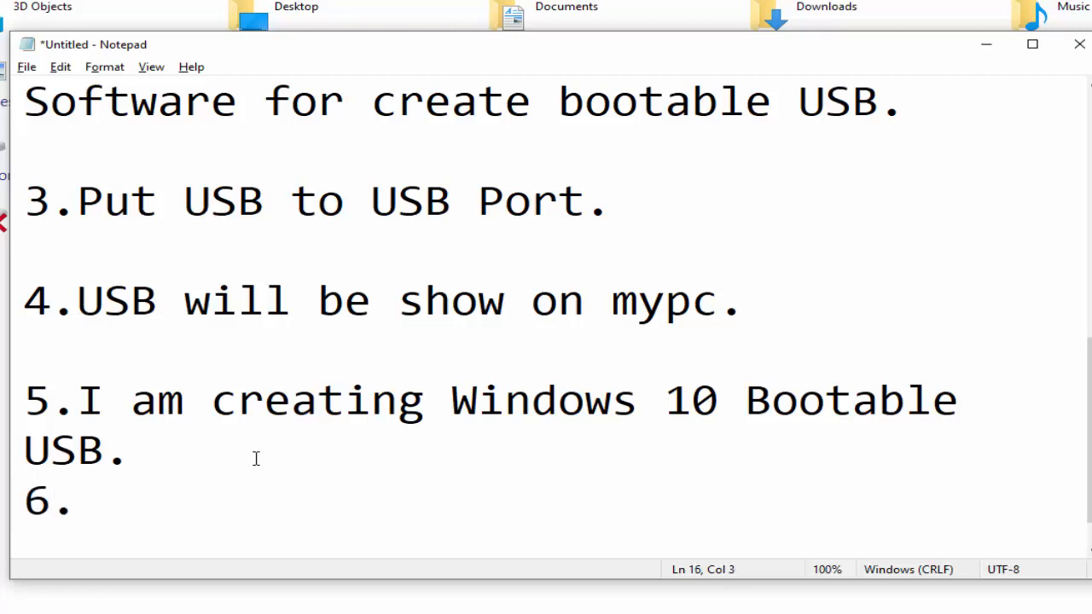
Write "Open PowerISO software." as the text of item 6 and start a new line below it.
type("oPNE")
key("BackSpace")
key("BackSpace")
key("BackSpace")
key("BackSpace")
type("Opne")
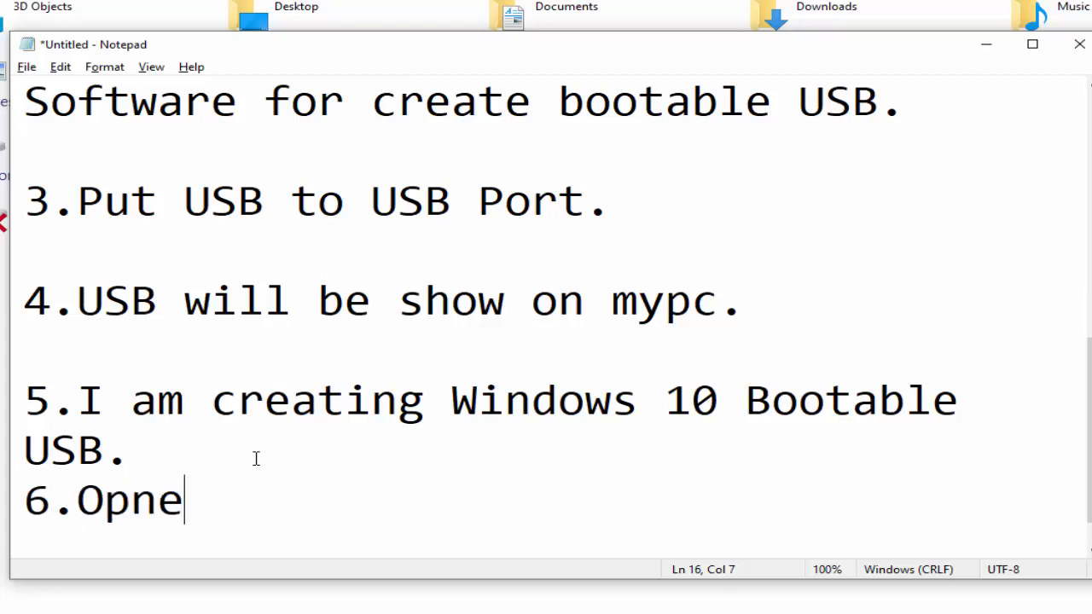
key("BackSpace")
key("BackSpace")
type("en ")
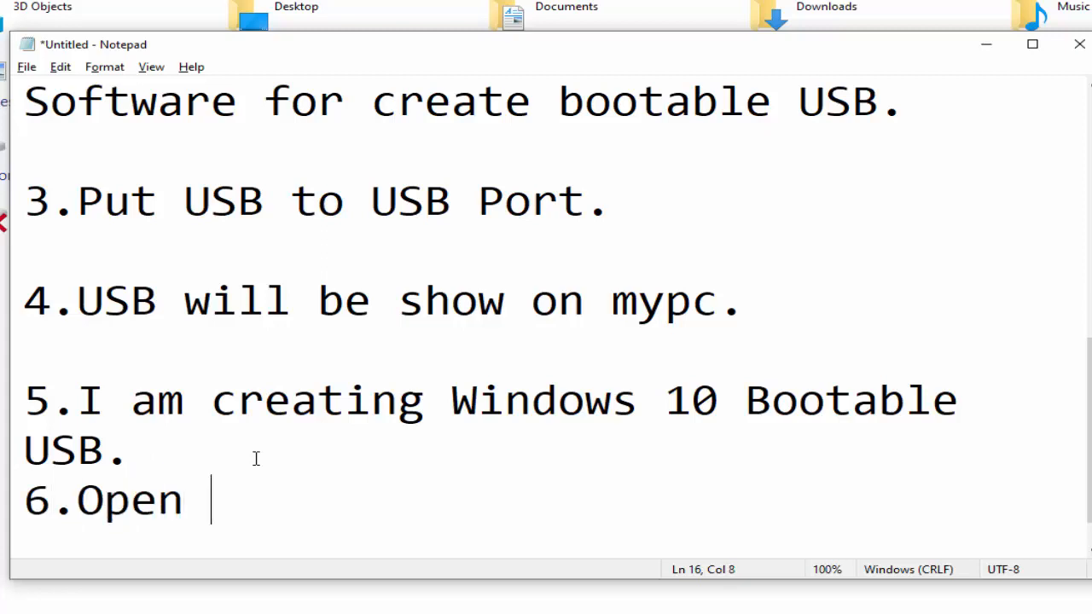
type("Pow")
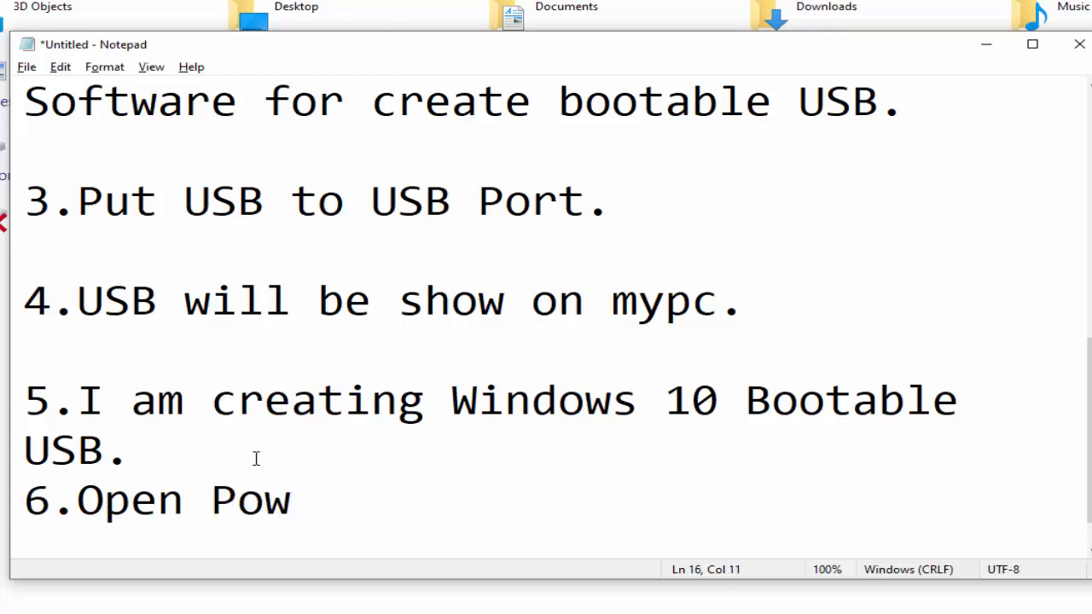
type("er")
key("BackSpace")
type("ISO")
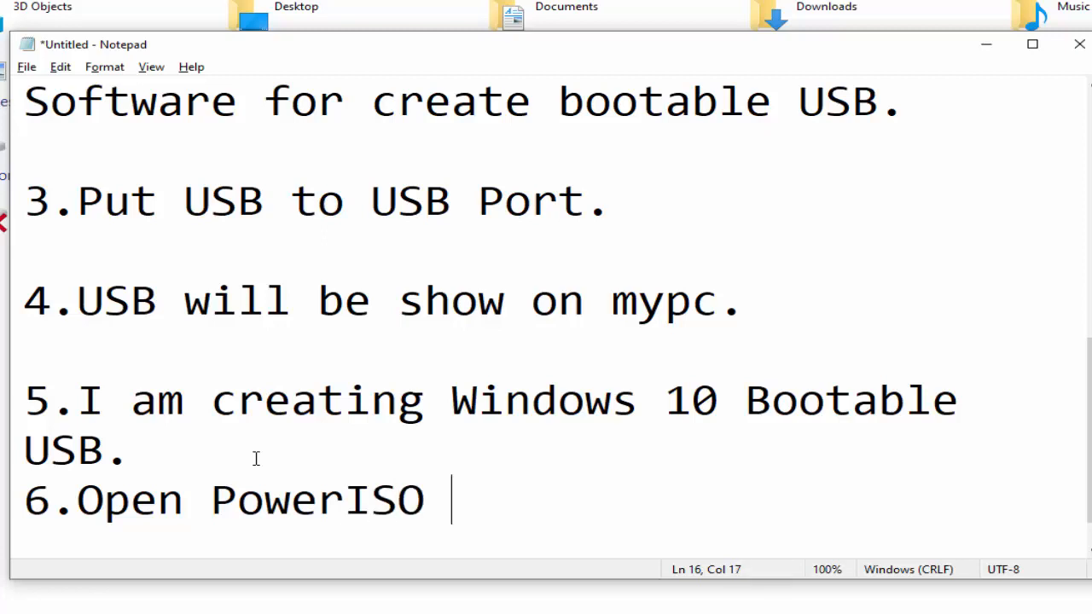
type(" sof")
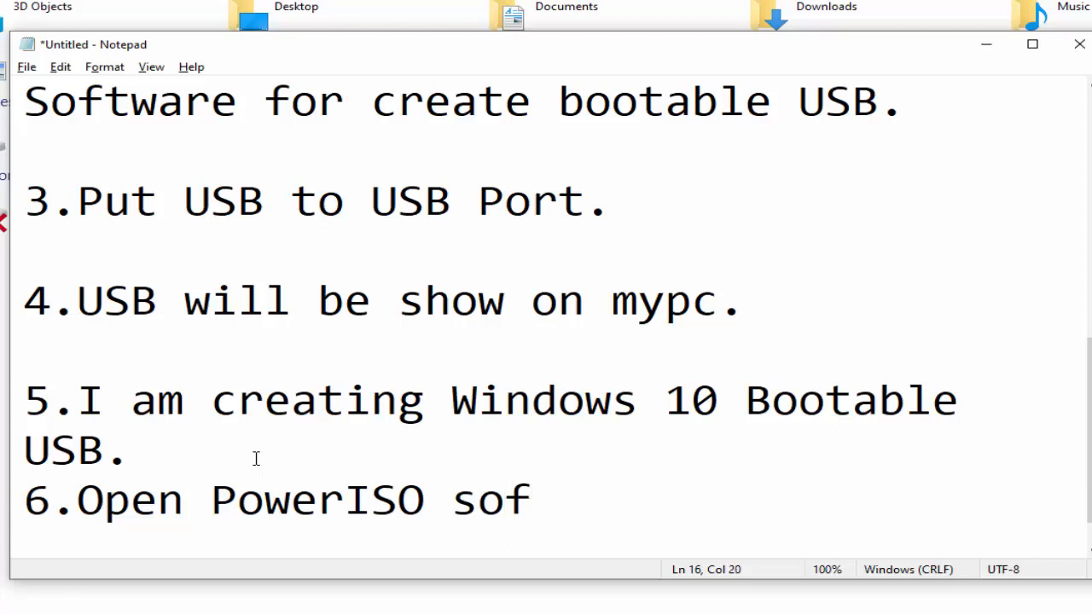
type("tware")
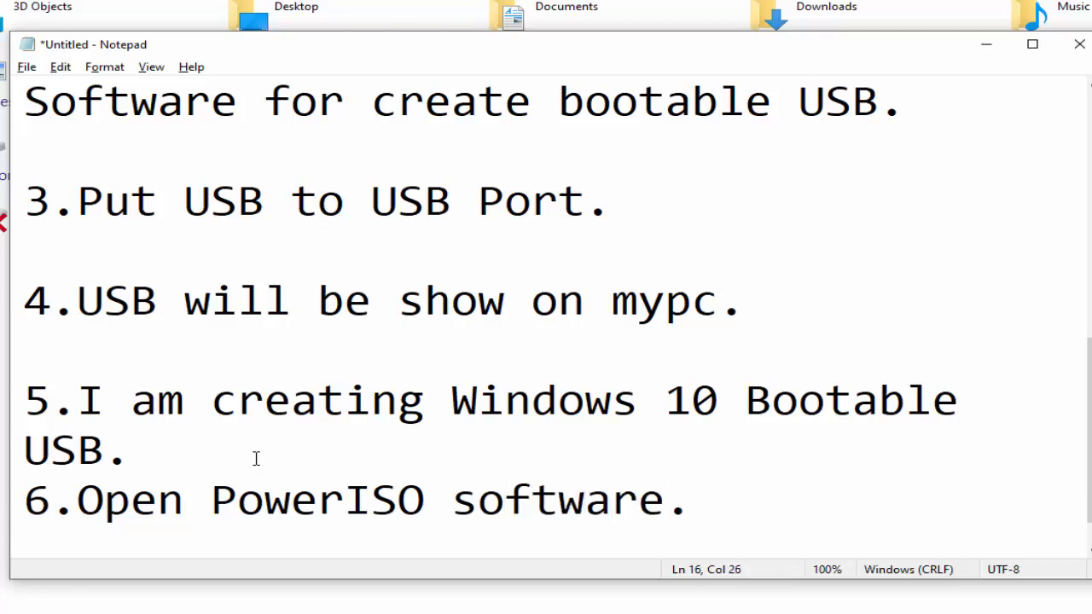
type(".")
key("Return")
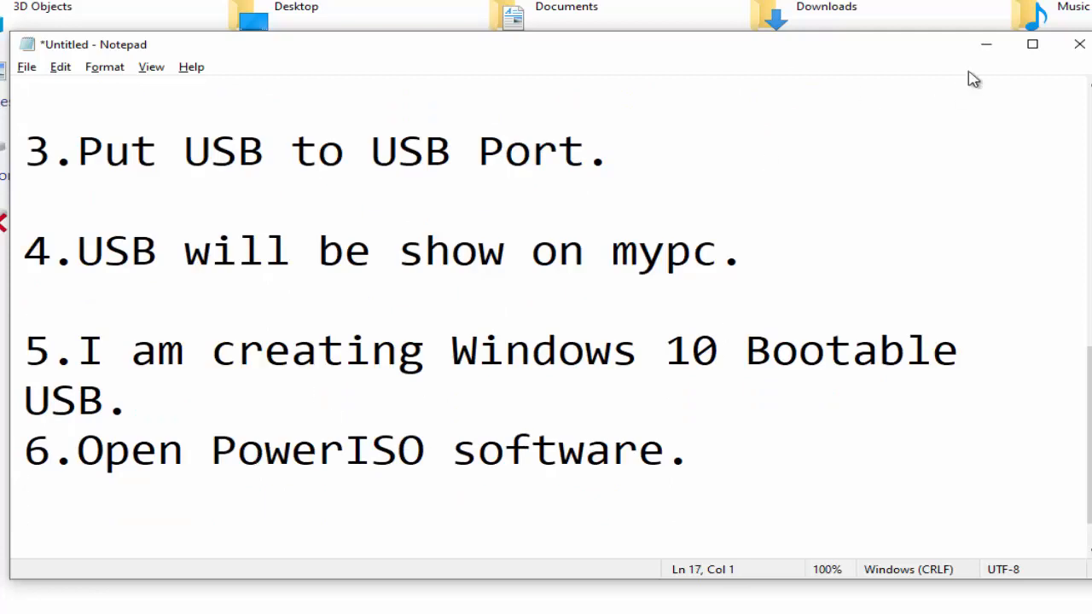
Minimize the Notepad window, launch PowerISO from the desktop and continue unregistered.
left_click(986, 44)
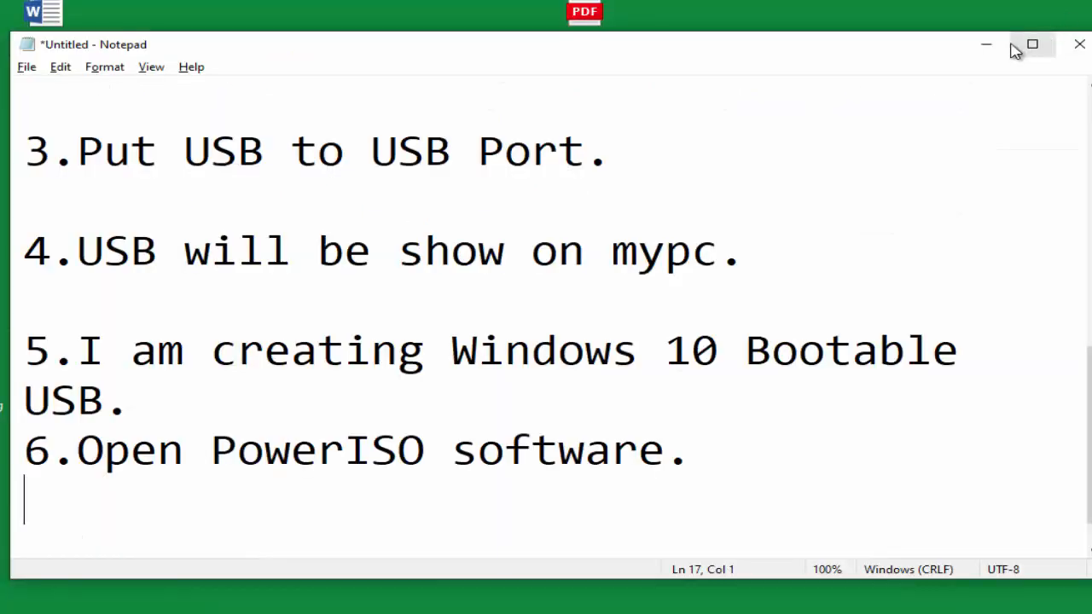
left_click(987, 45)
double_click(1045, 107)
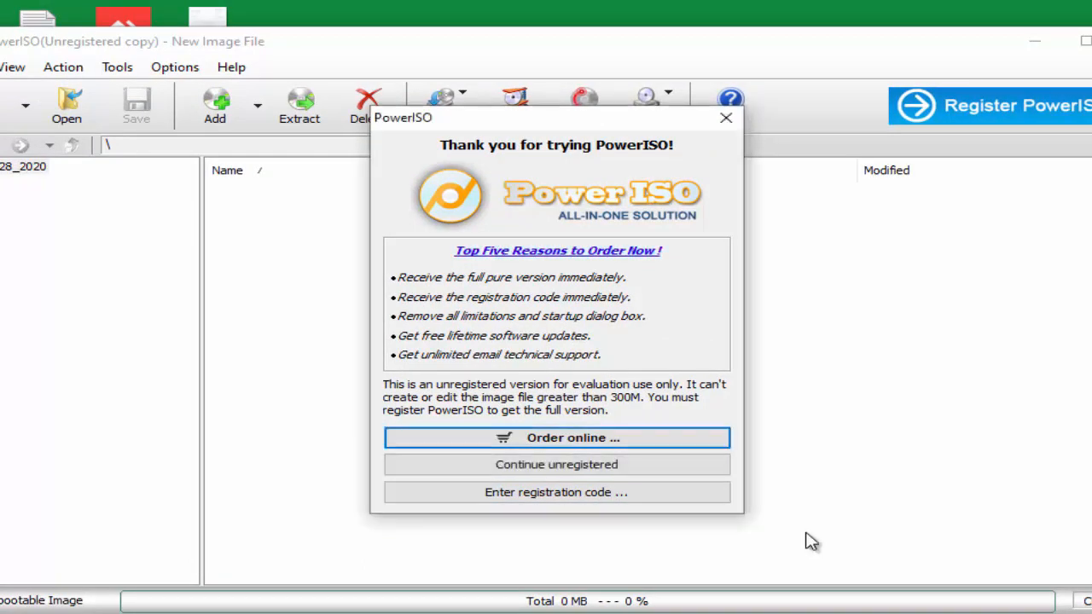
left_click(620, 466)
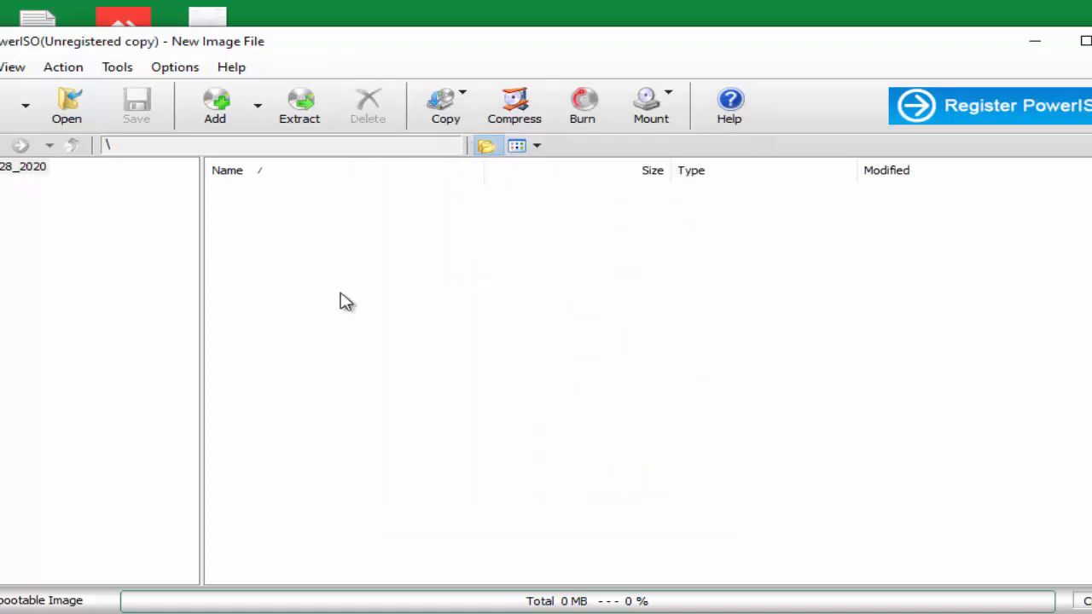
Open the Create bootable USB drive tool, continuing unregistered, and bring up the file browser for its source image.
left_click(85, 72)
mouse_move(126, 72)
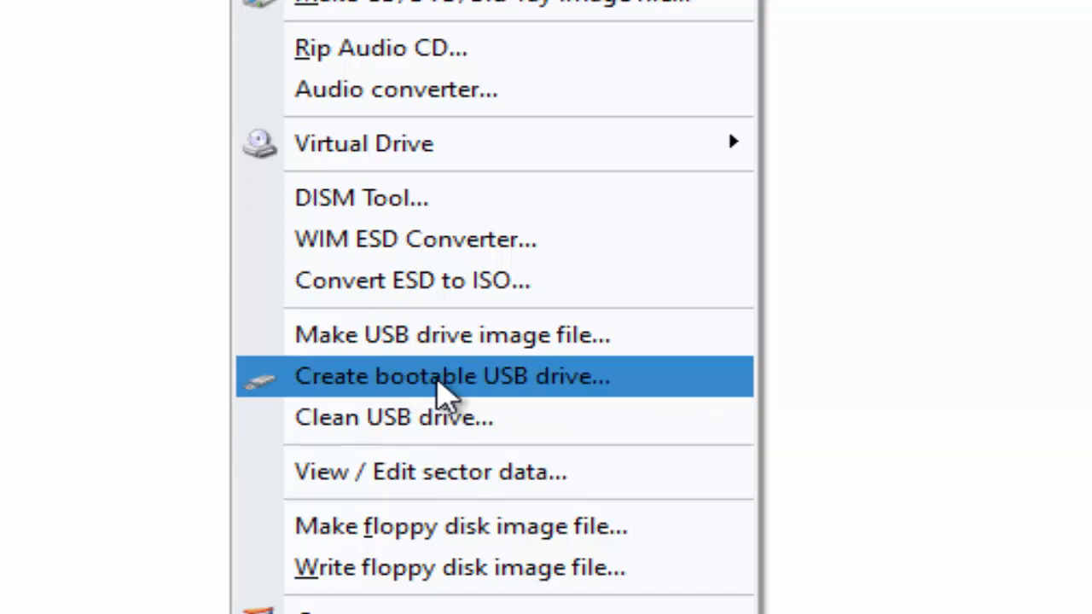
left_click(444, 376)
left_click(902, 343)
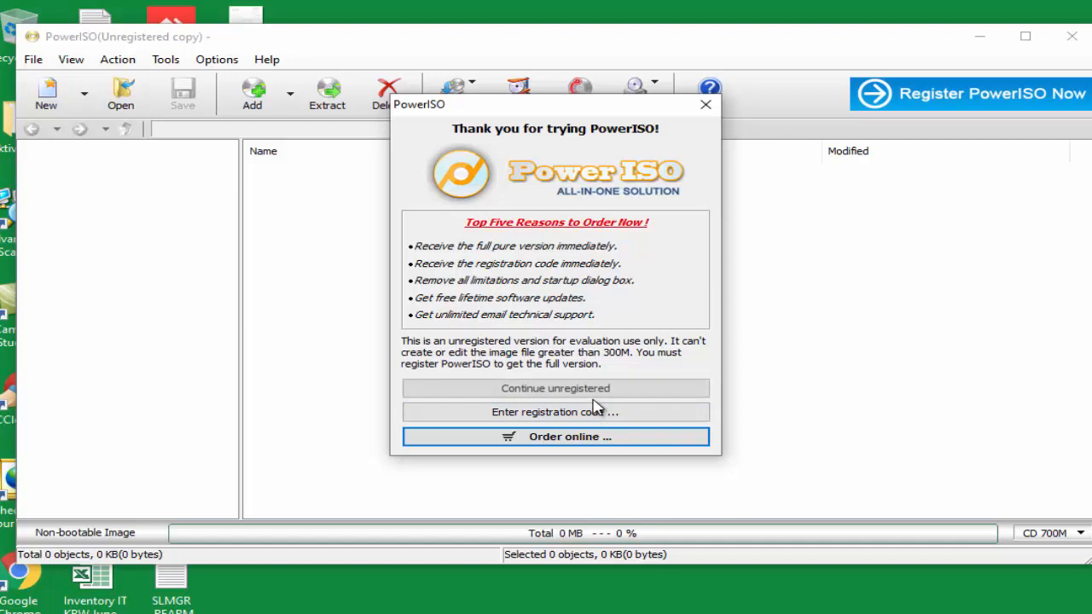
left_click(573, 388)
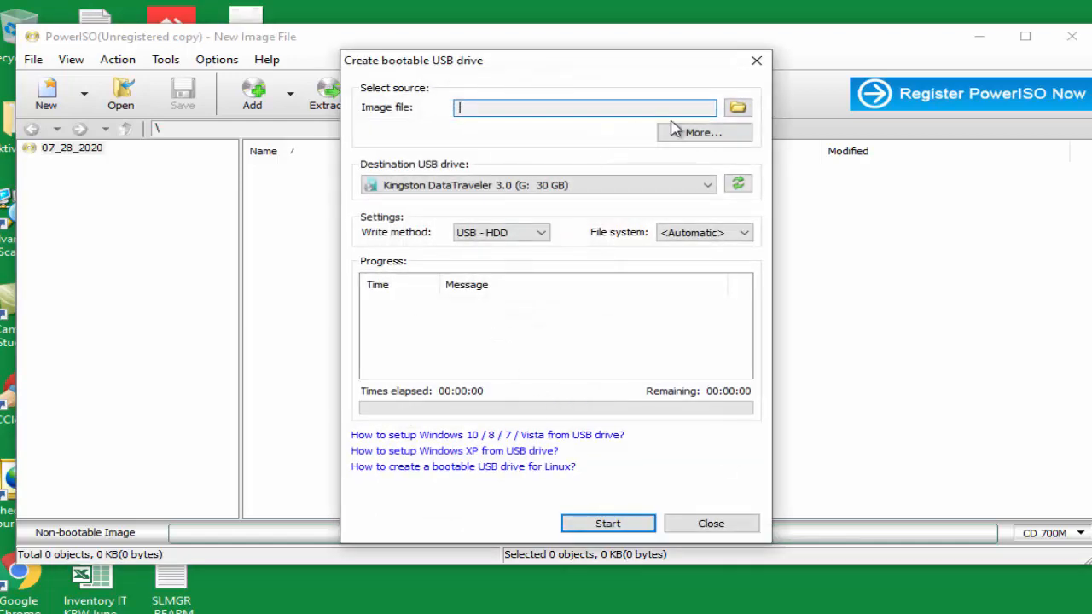
left_click(738, 108)
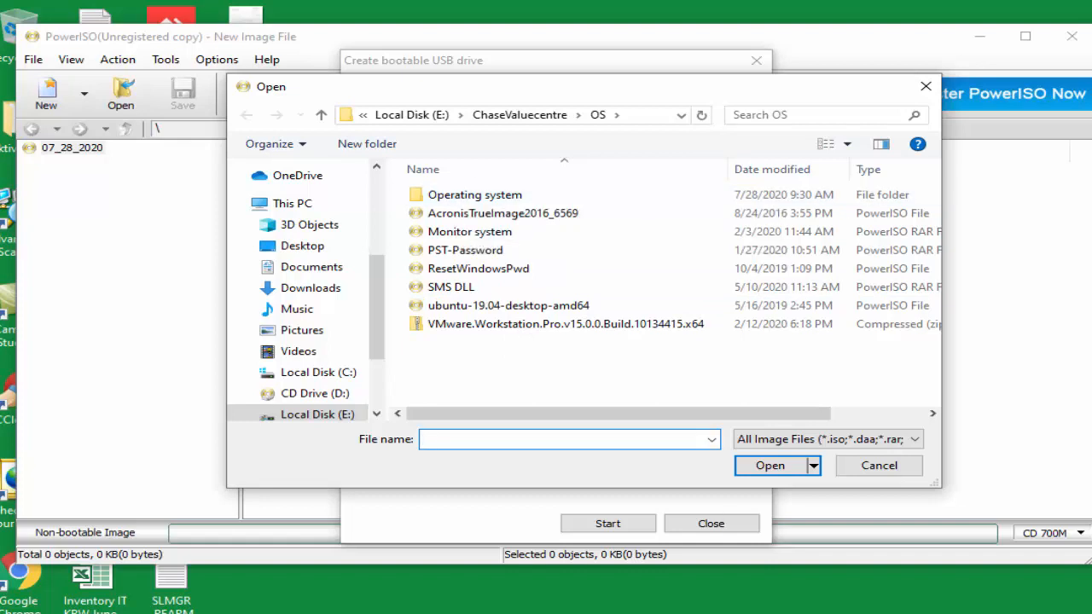
Switch to Notepad and add the item "7. Choose windows 10 .iso file" below item 6.
key("alt+Tab")
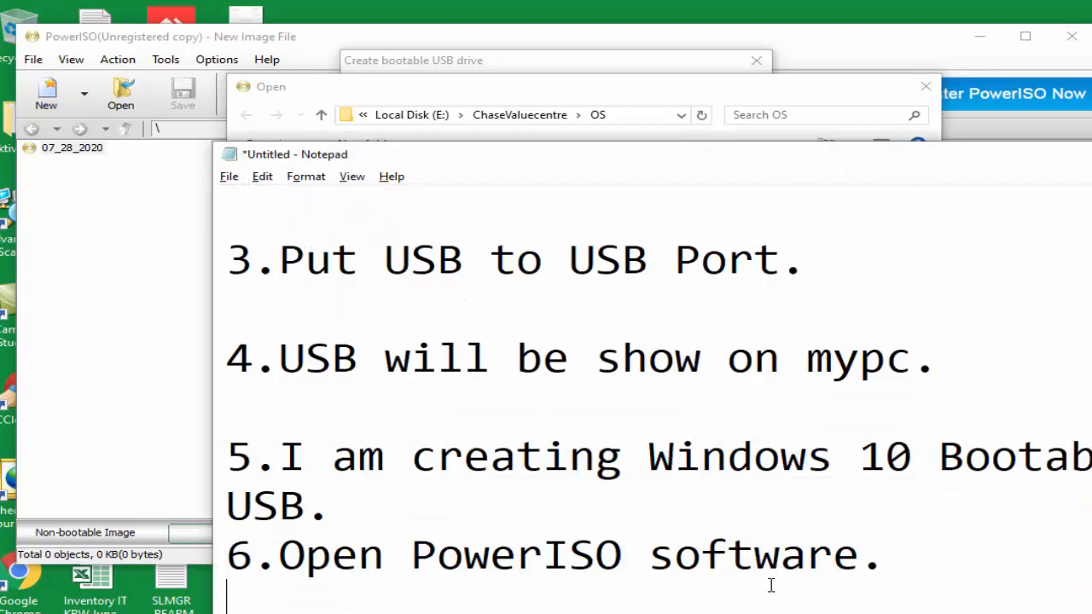
type("7. Cho")
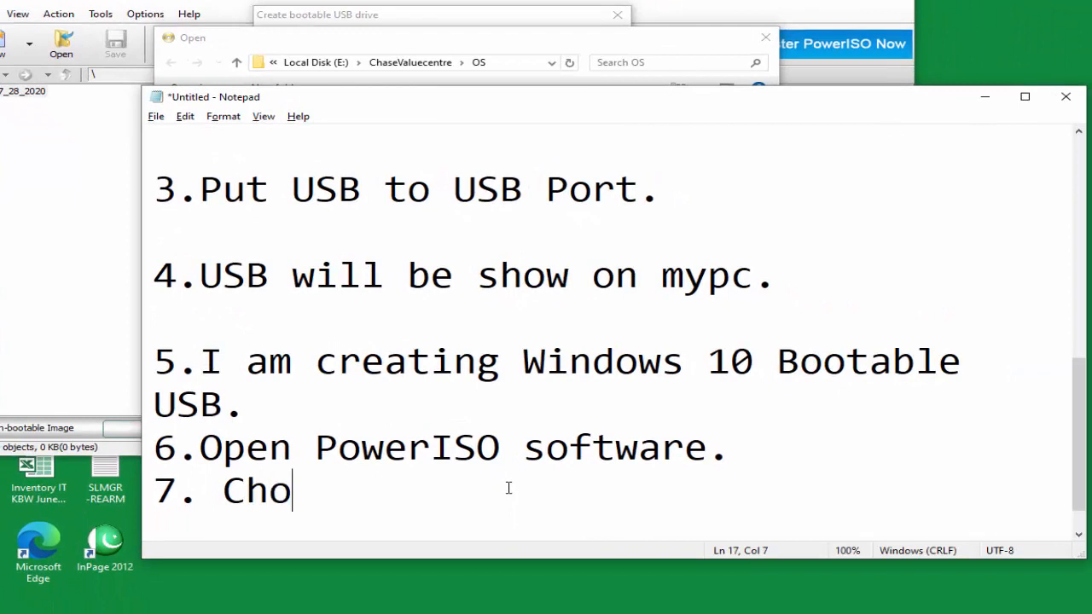
type("s")
key("BackSpace")
type("is")
key("BackSpace")
key("BackSpace")
type("ose")
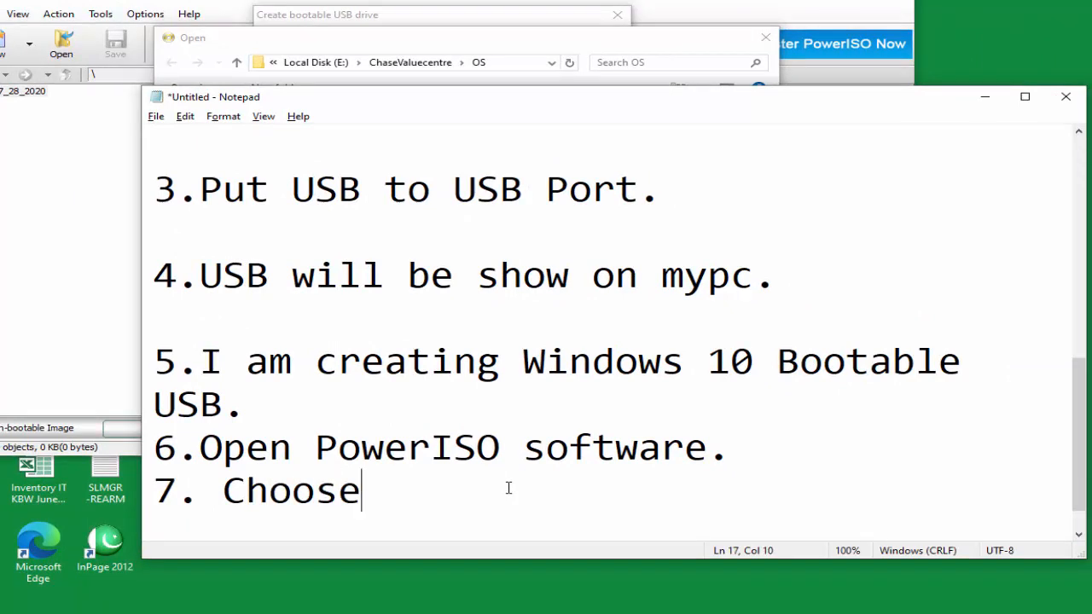
type(" win")
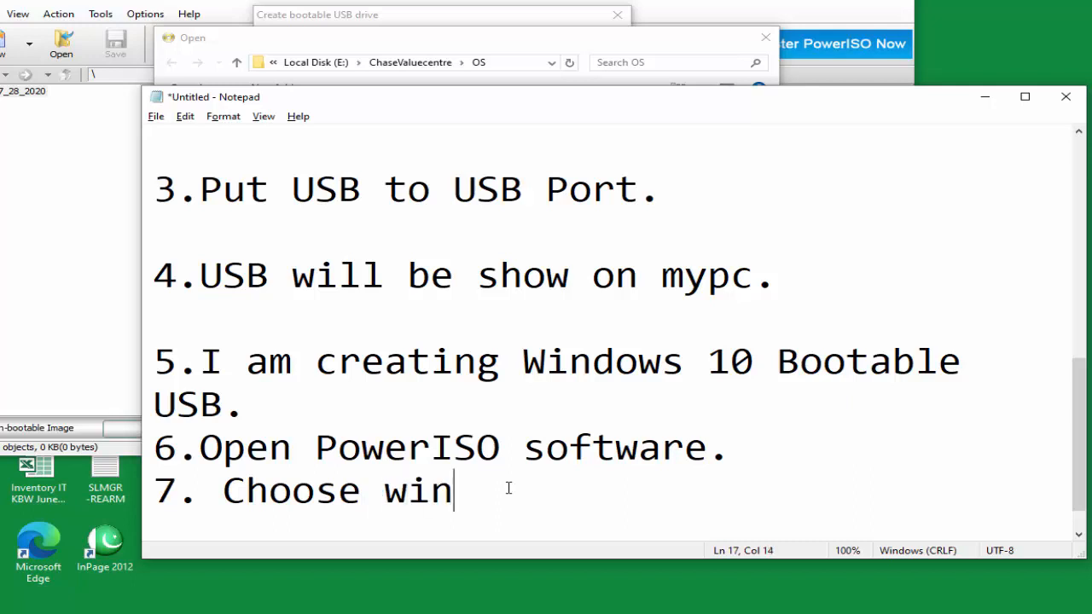
type("dows")
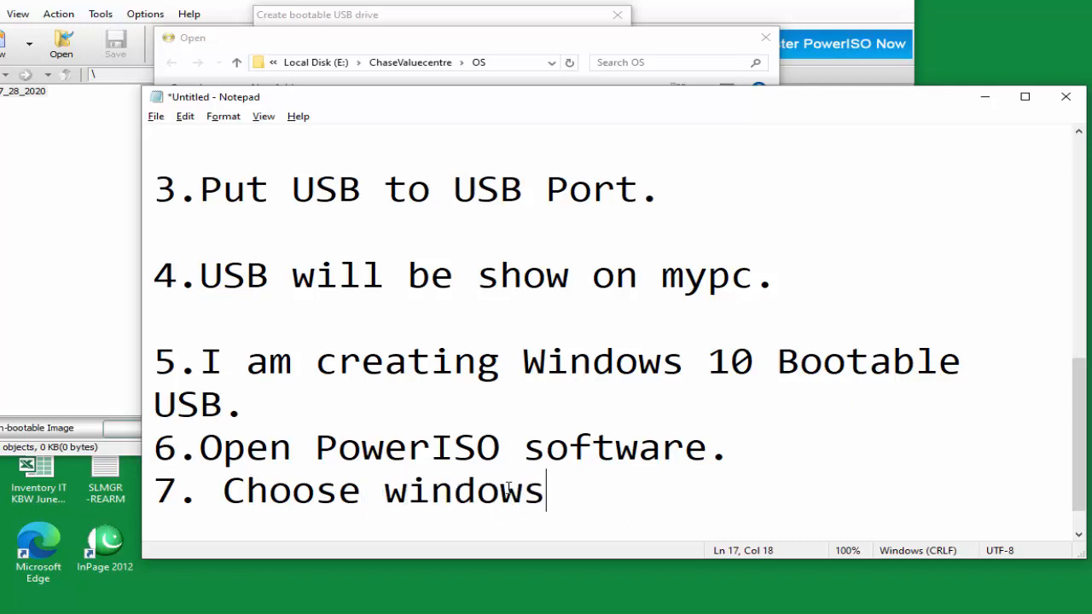
type(" 10")
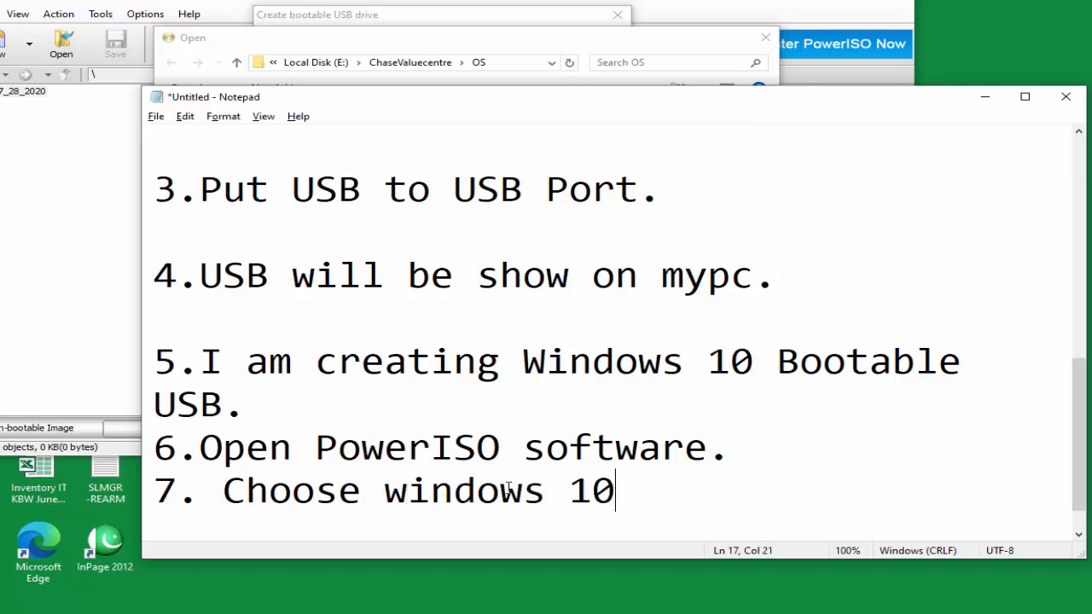
type(" .iso file")
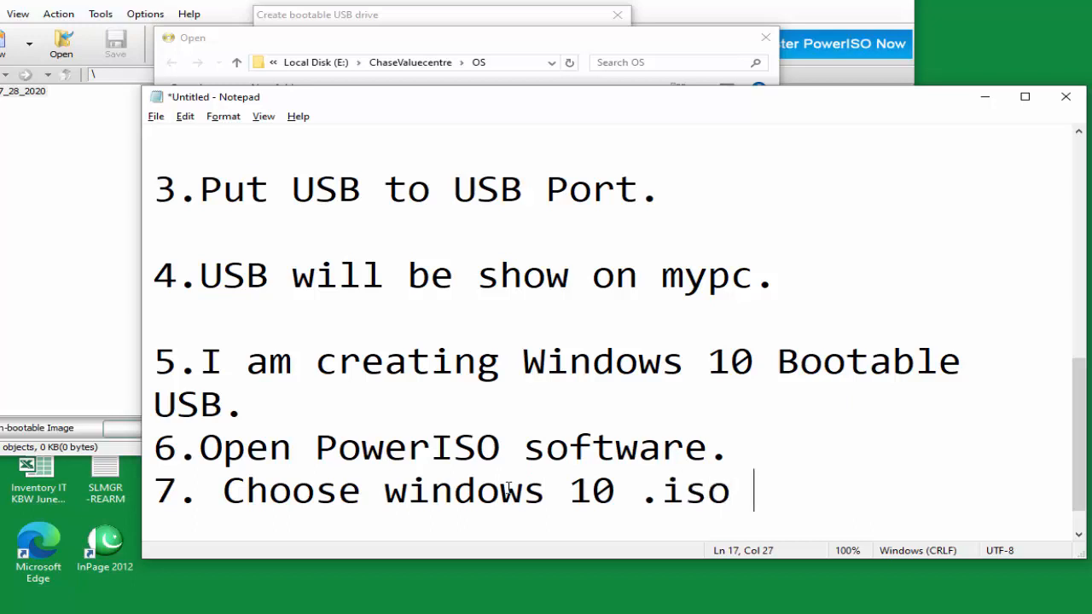
Back in PowerISO, load Win10_Pro_1511_English_x64_july_2016 from Operating system > Window 7 & 10 and start writing the Kingston USB drive, accepting the overwrite.
left_click(973, 105)
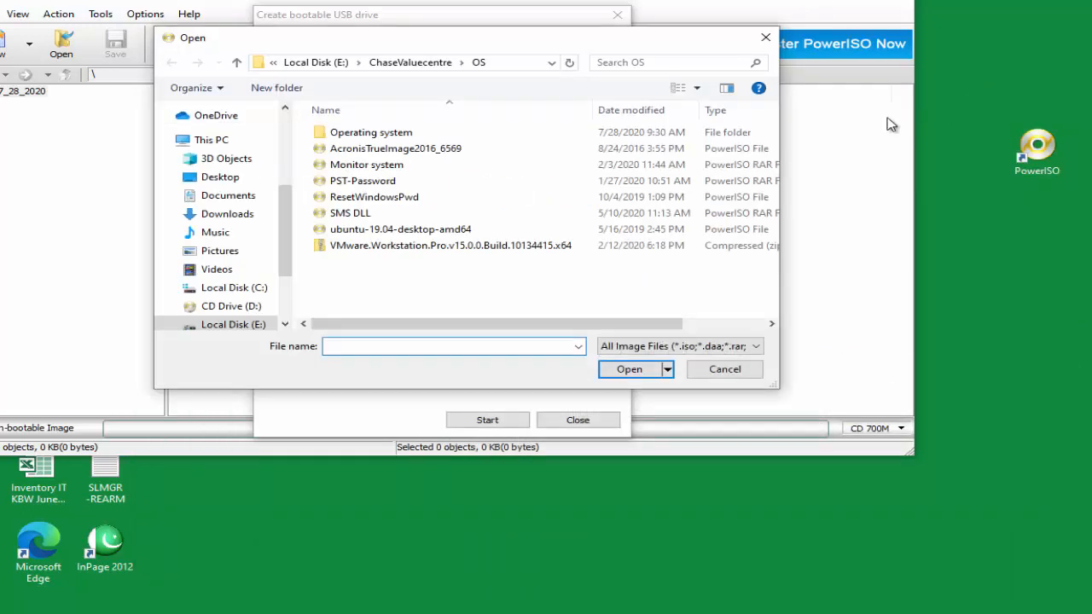
double_click(441, 133)
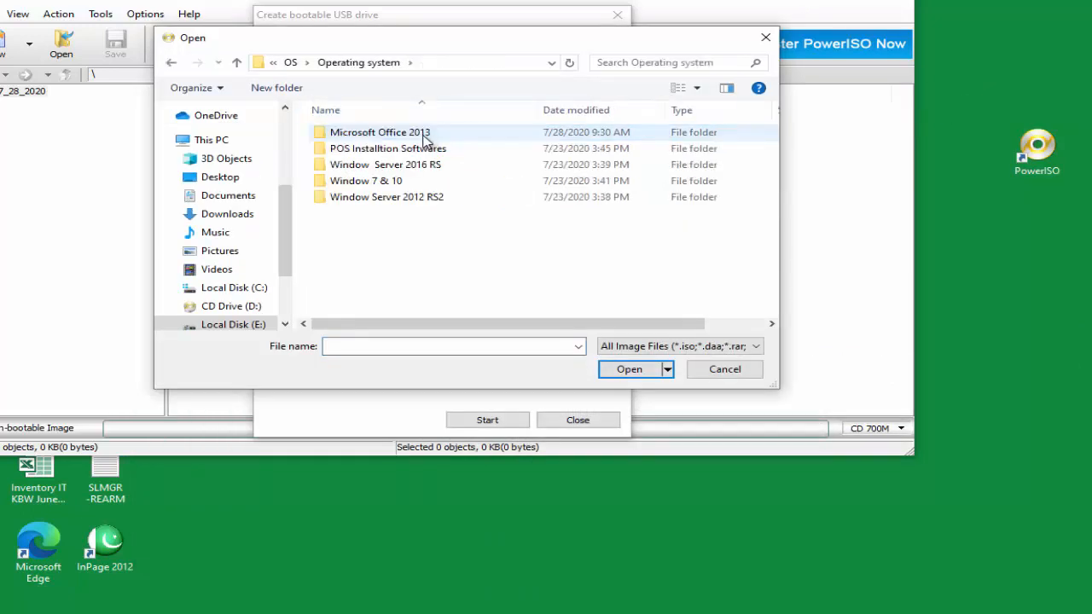
double_click(416, 183)
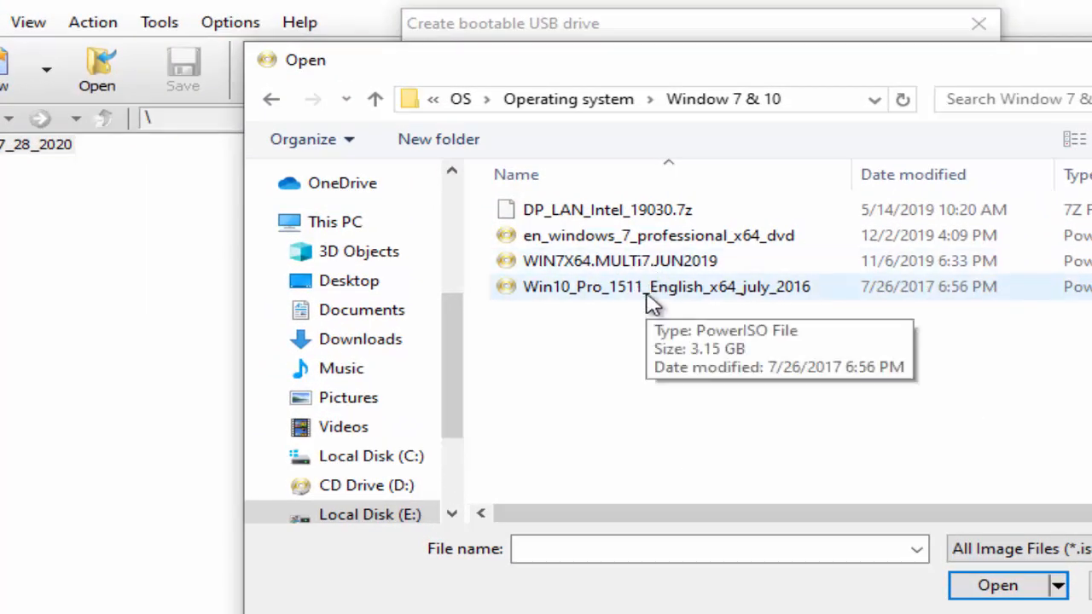
left_click(649, 301)
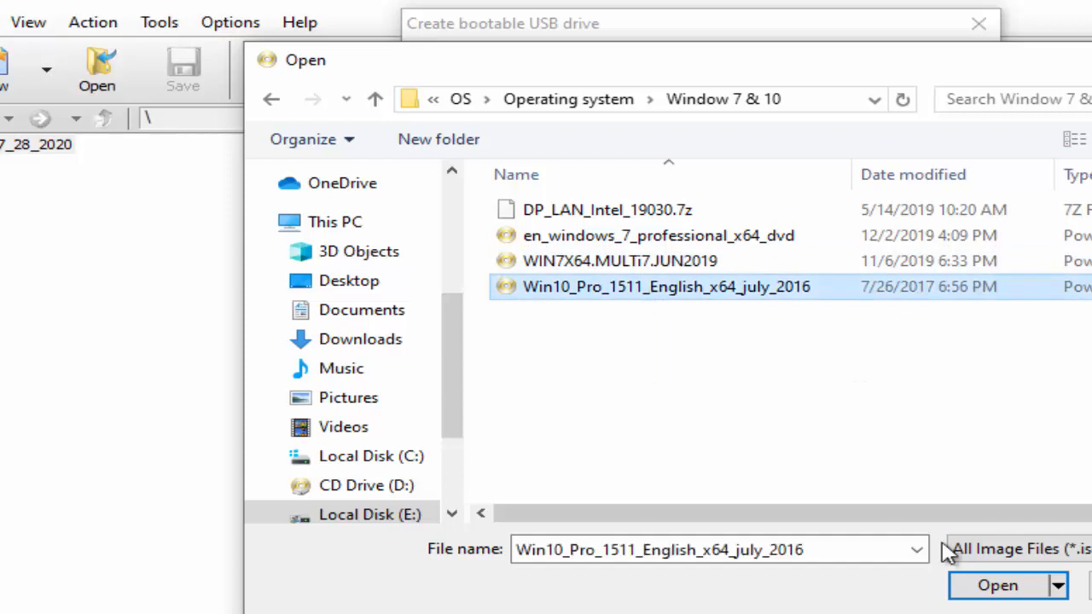
left_click(1012, 601)
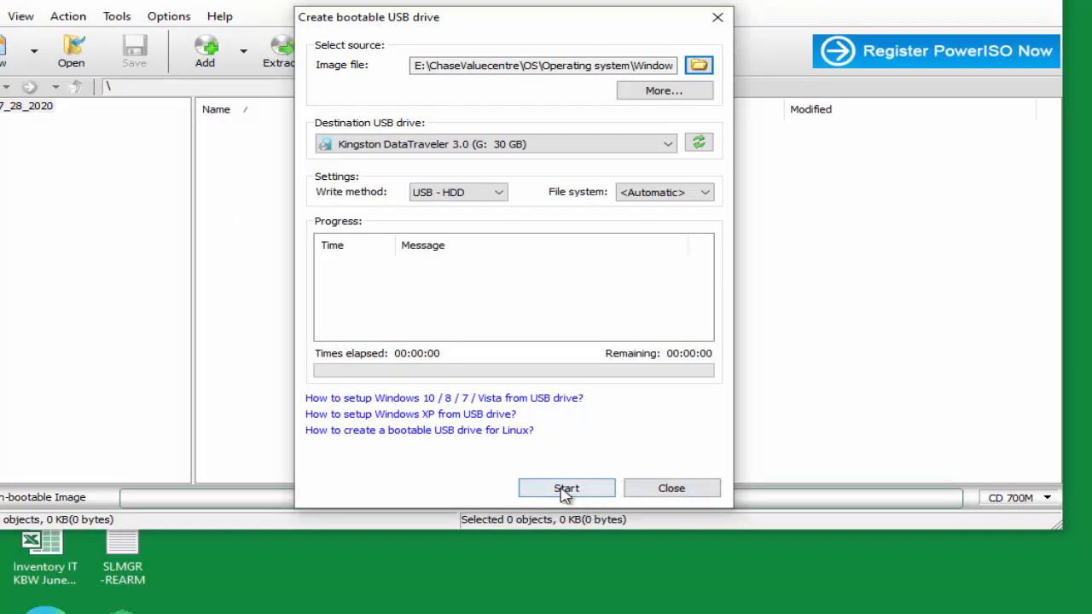
left_click(563, 493)
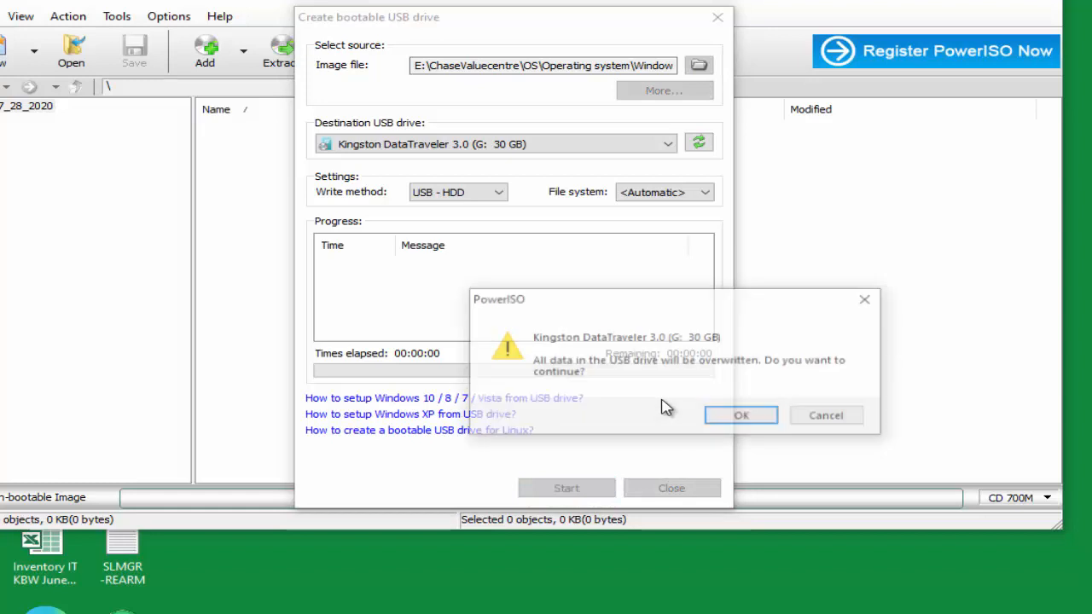
left_click(740, 417)
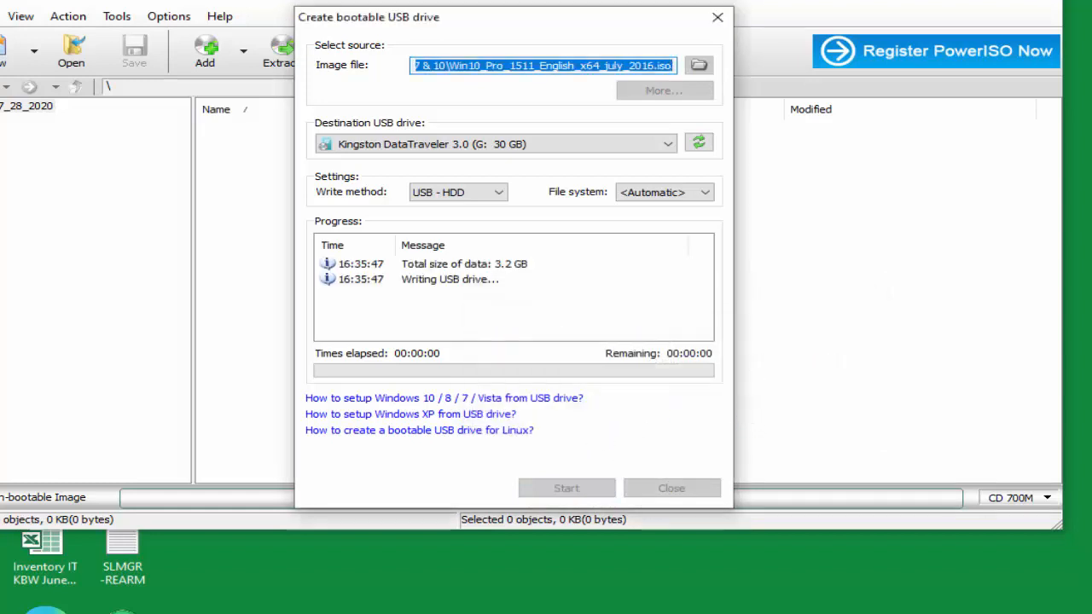
Switch to Notepad and add the item "8. Now Creating a boot USB." below item 7.
key("alt+Tab")
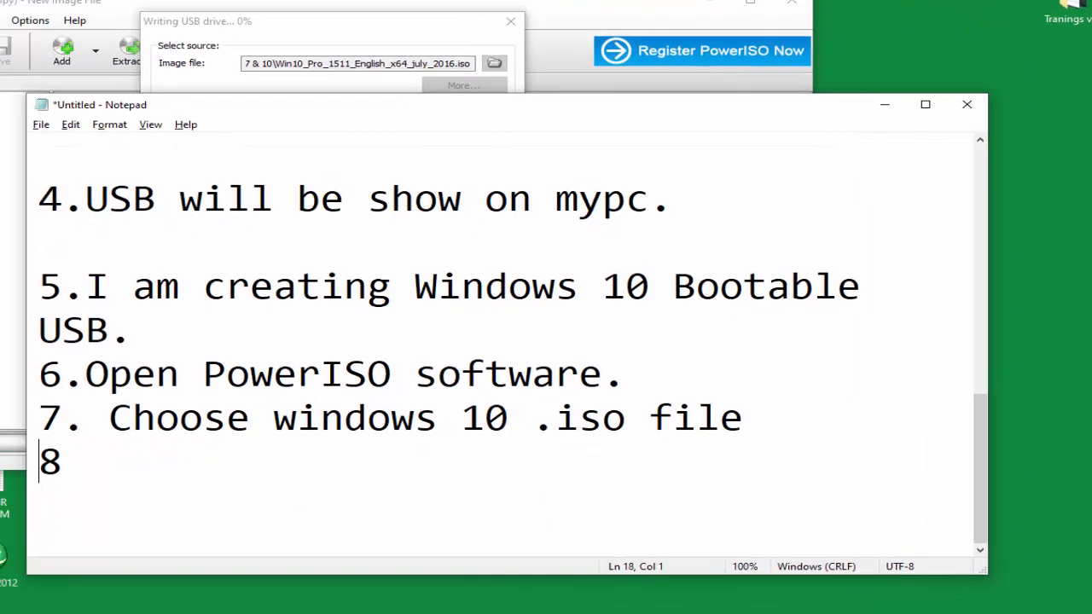
key("Right")
type(". Now")
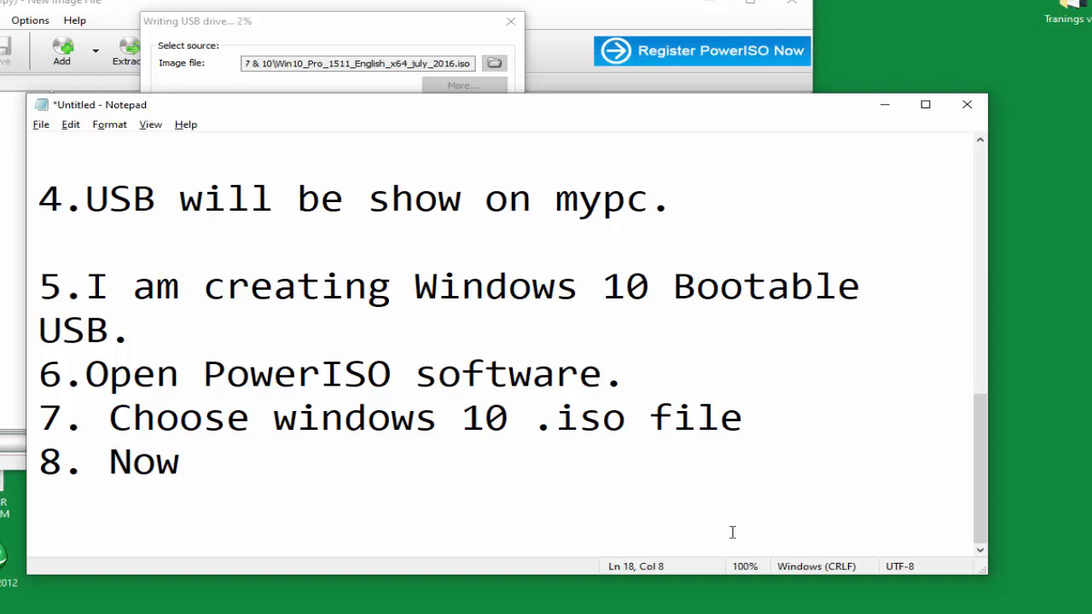
type("CRE")
key("BackSpace")
key("BackSpace")
type("reating a")
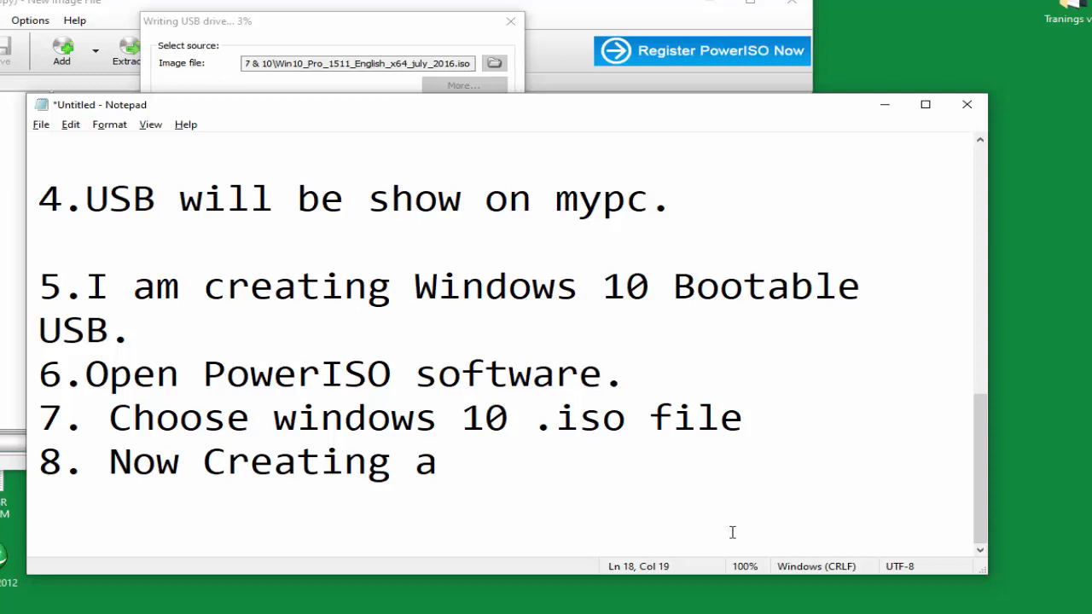
type(" boot")
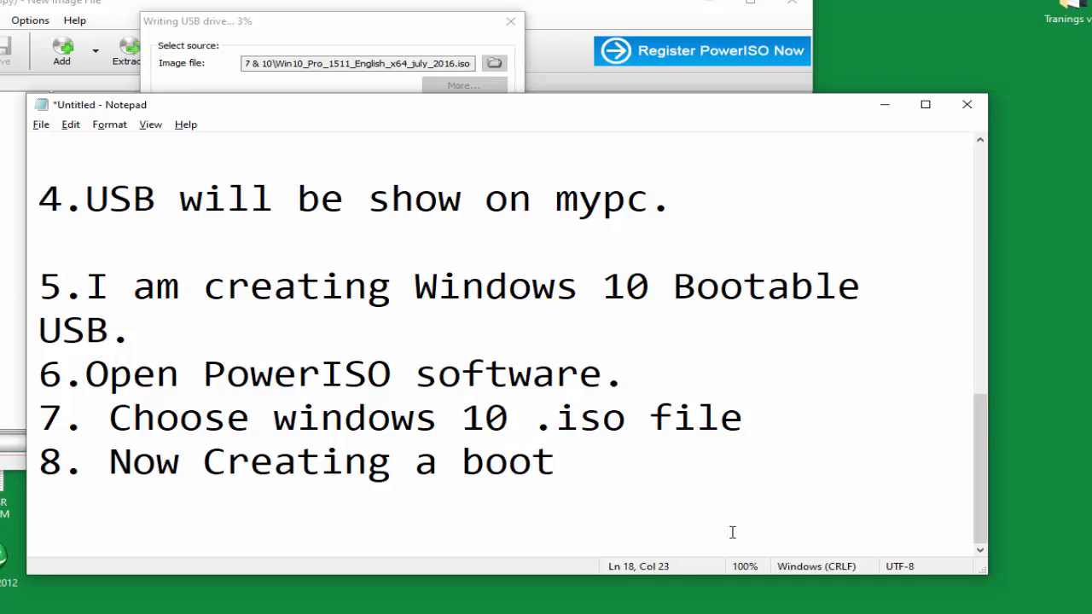
type(" Y")
key("BackSpace")
type("USB.")
Return to PowerISO, acknowledge the completion message and close the Create bootable USB drive dialog.
key("alt+Tab")
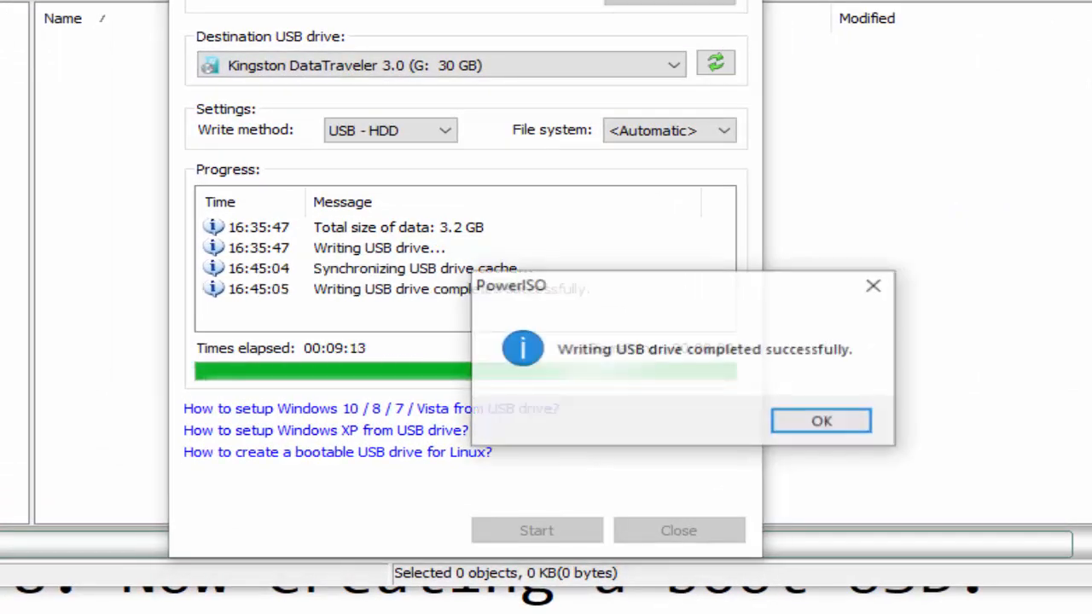
left_click(826, 431)
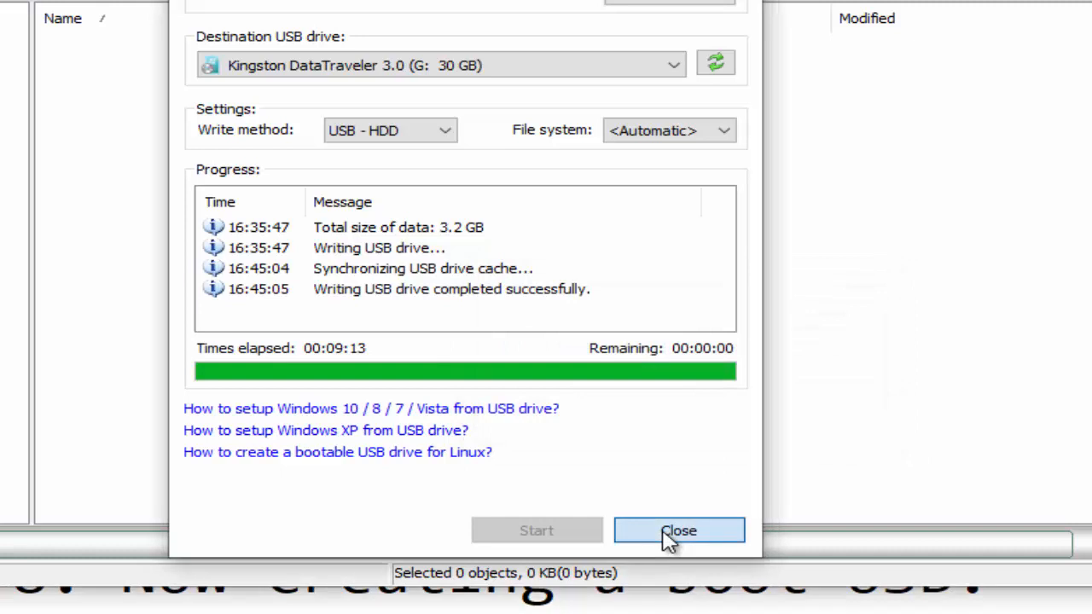
left_click(628, 527)
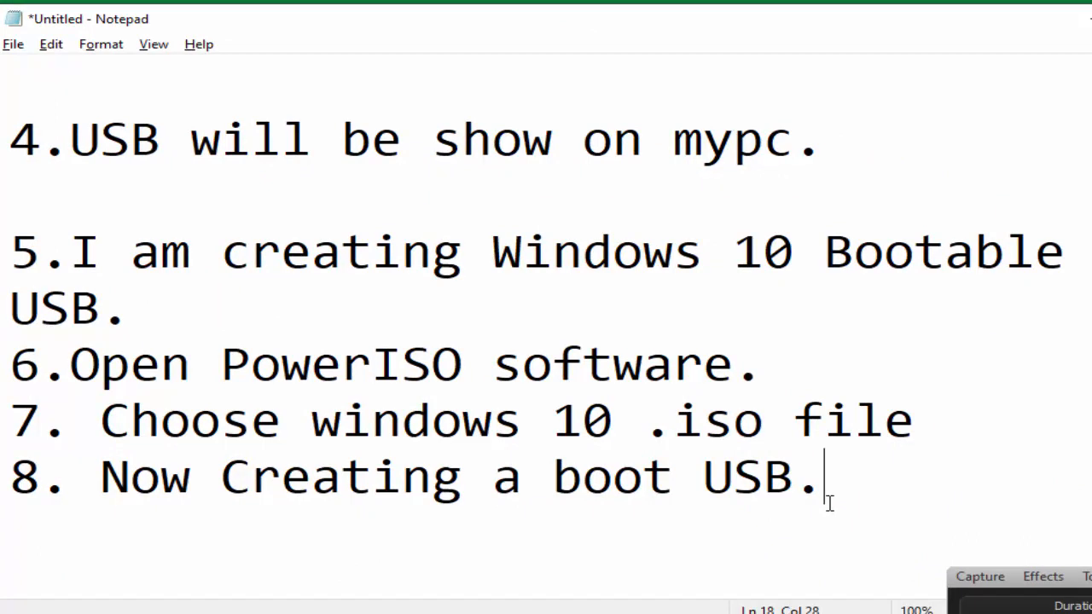
In the Notepad notes, add the item "9.Now USB is reading." on a new line below item 8.
key("Return")
type("9.")
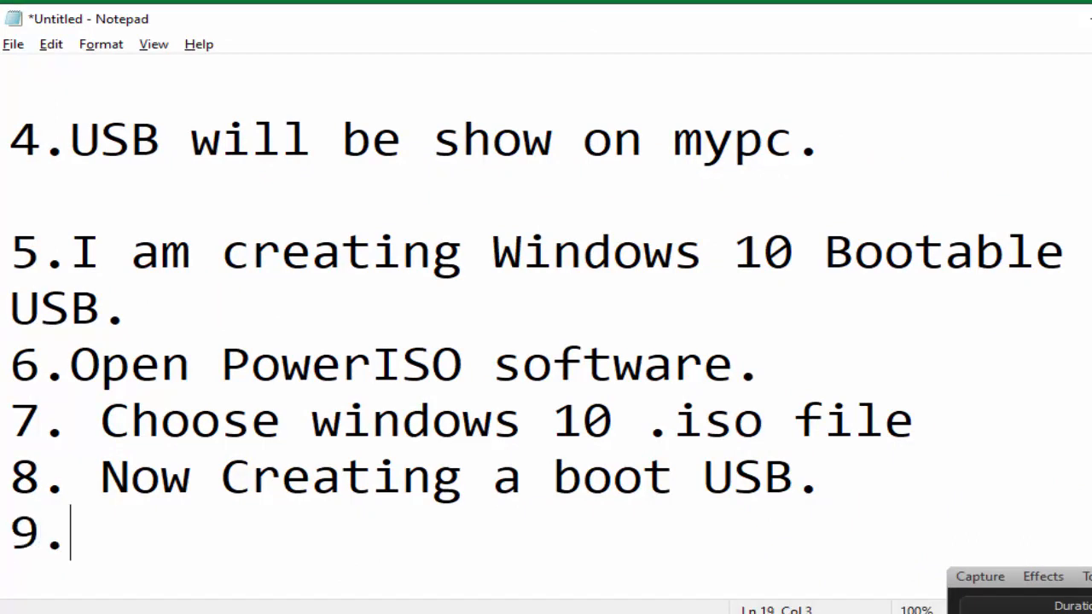
type("nOW")
key("BackSpace")
key("BackSpace")
key("BackSpace")
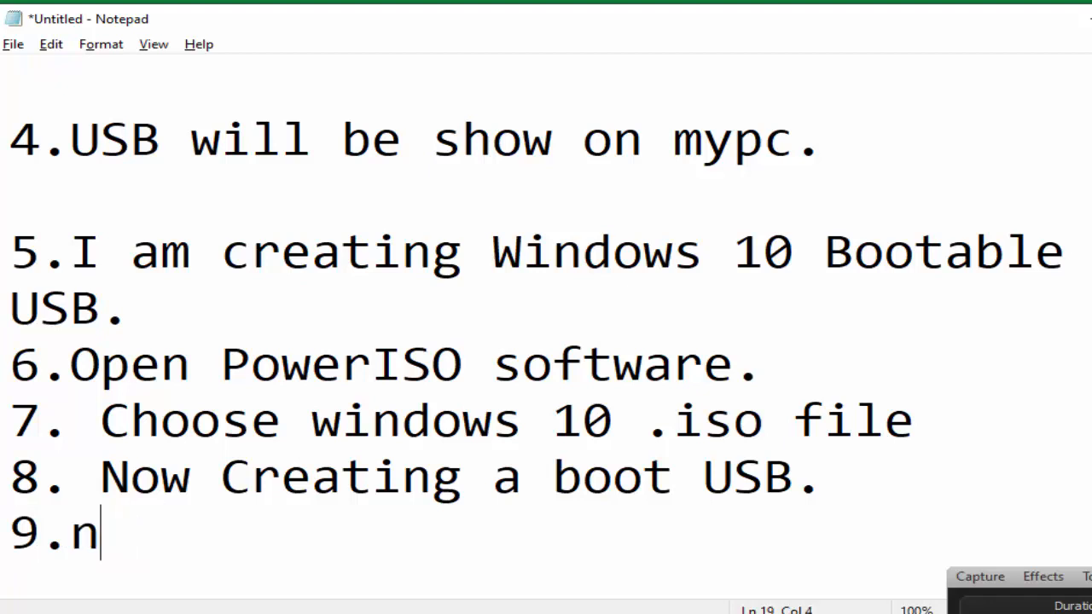
type("Now ")
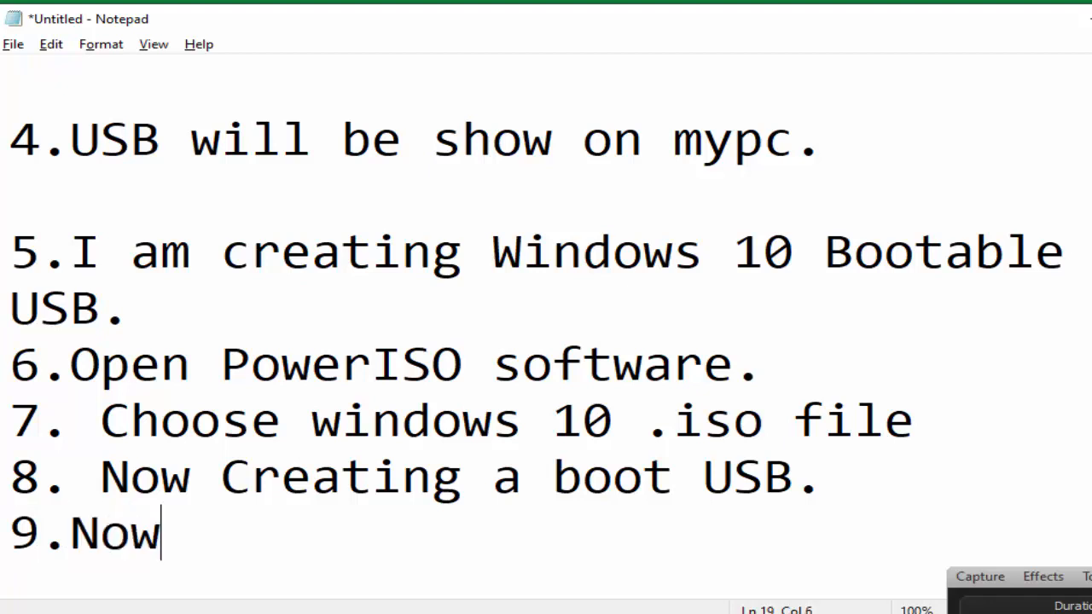
type("US")
key("BackSpace")
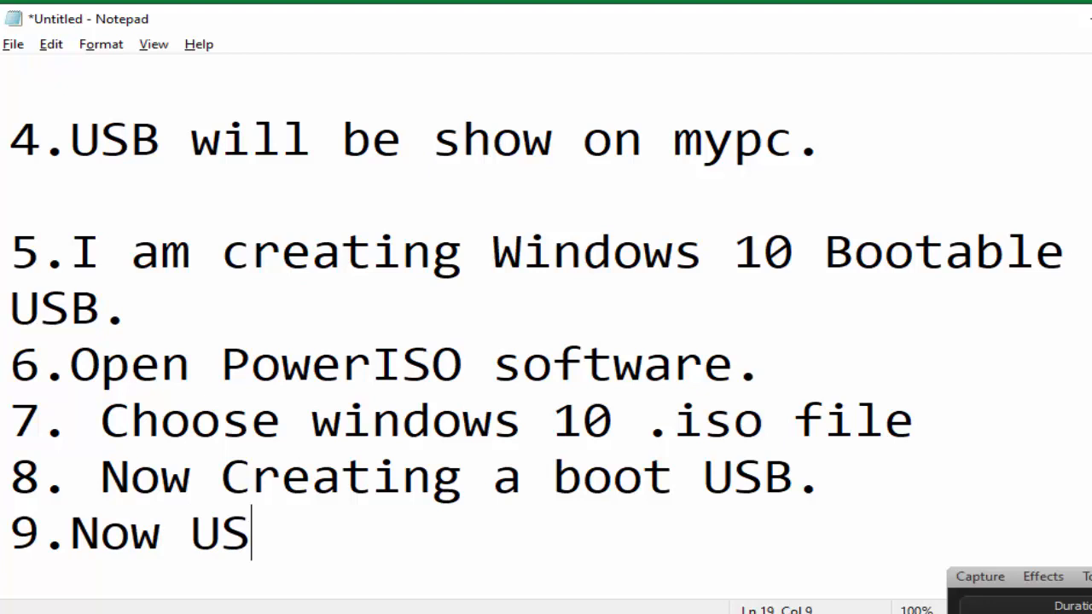
type("B I")
key("BackSpace")
type("is ")
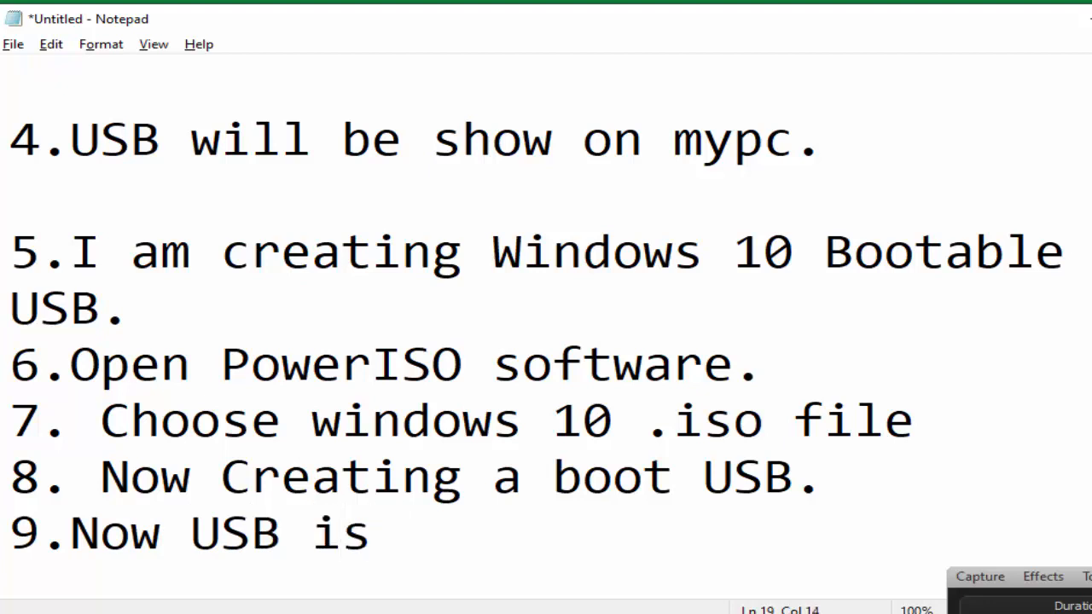
type("reading")
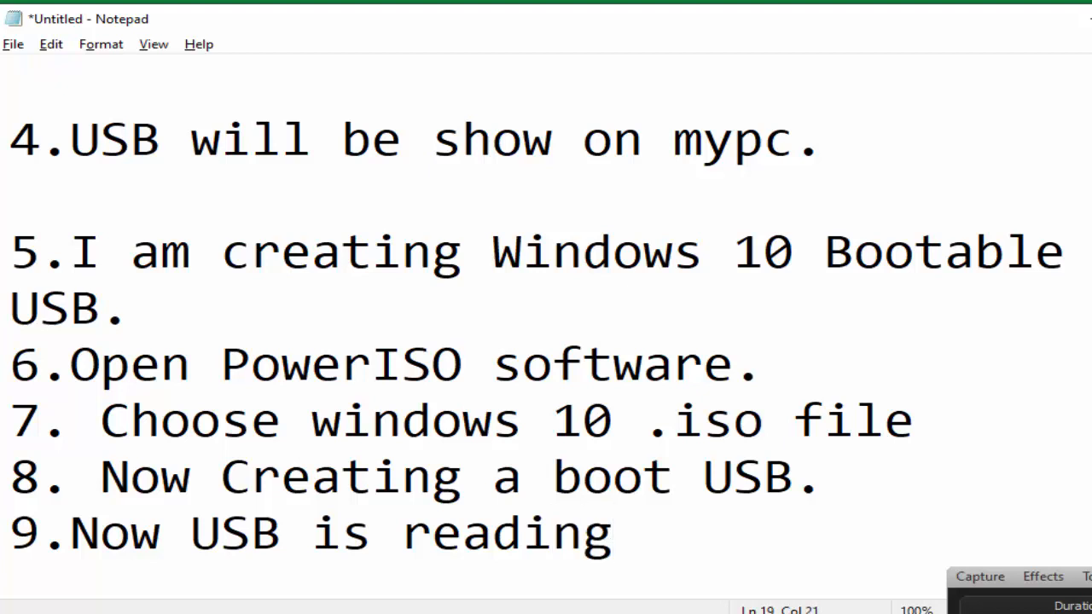
type(".")
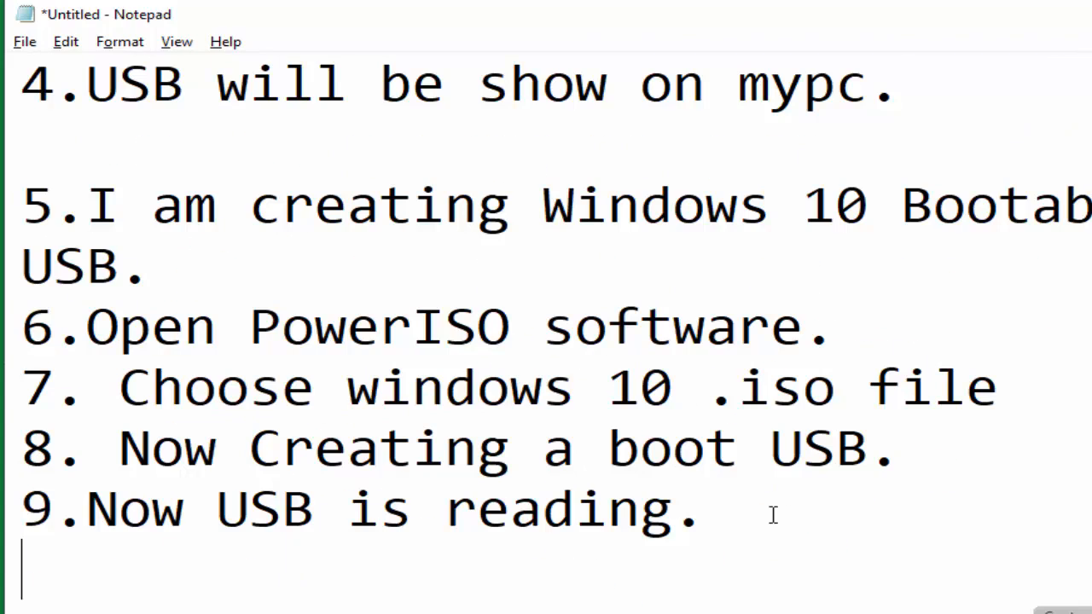
Start item 10 below item 9 with the text "10. Thanks for wa".
type("10. ")
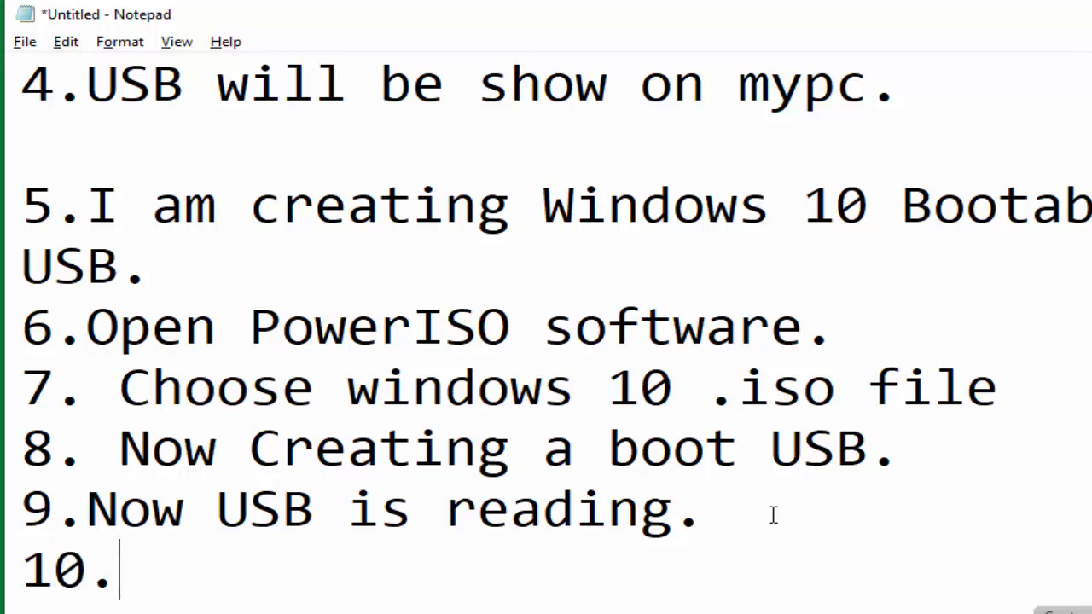
type("Y")
key("BackSpace")
type("tH")
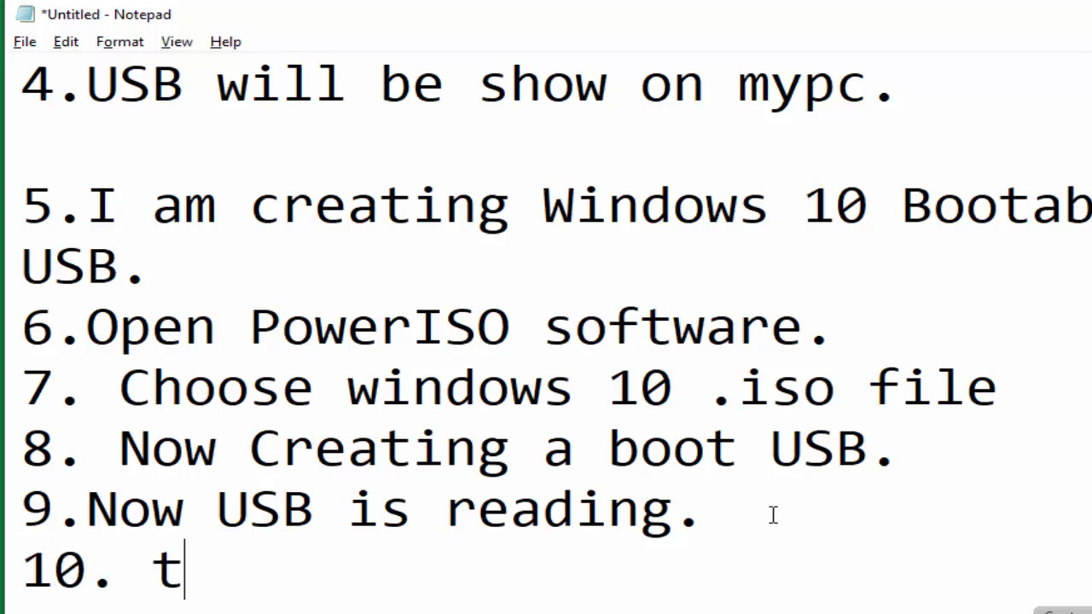
key("BackSpace")
key("BackSpace")
type("Th")
type("anl")
key("BackSpace")
type("ks")
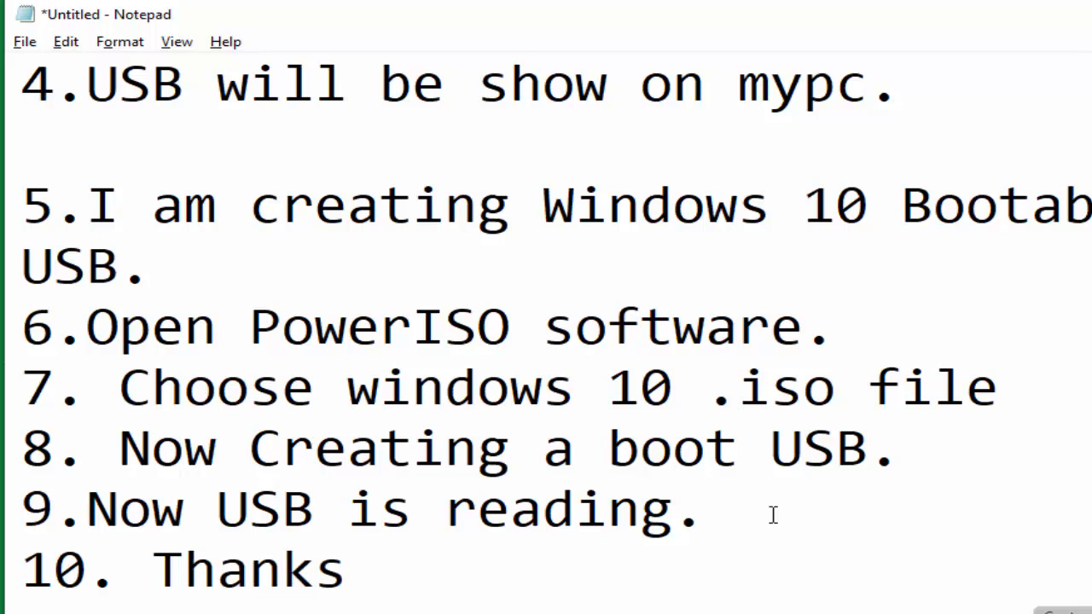
type(".")
key("BackSpace")
type("for wa")
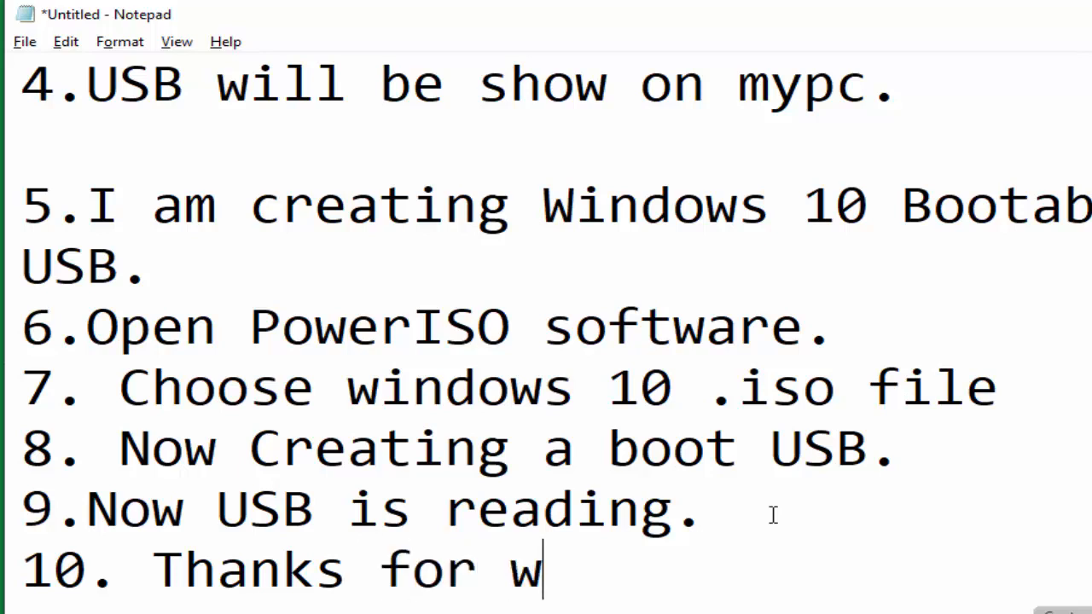